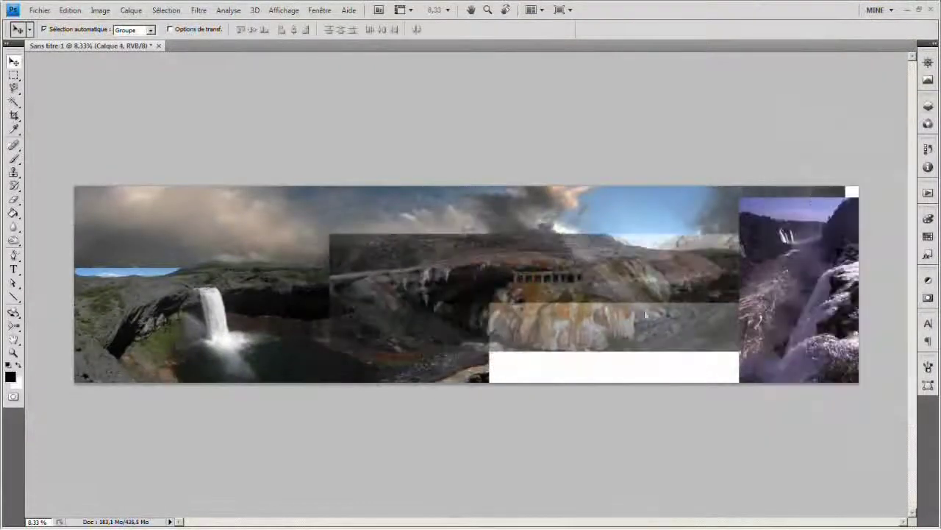
Step: Shift the bridge photo, lower the right waterfall and enlarge it to about 143%, and slide the mountain left
{"action": "left_click_drag", "start_coordinate": [645, 314], "coordinate": [692, 268]}
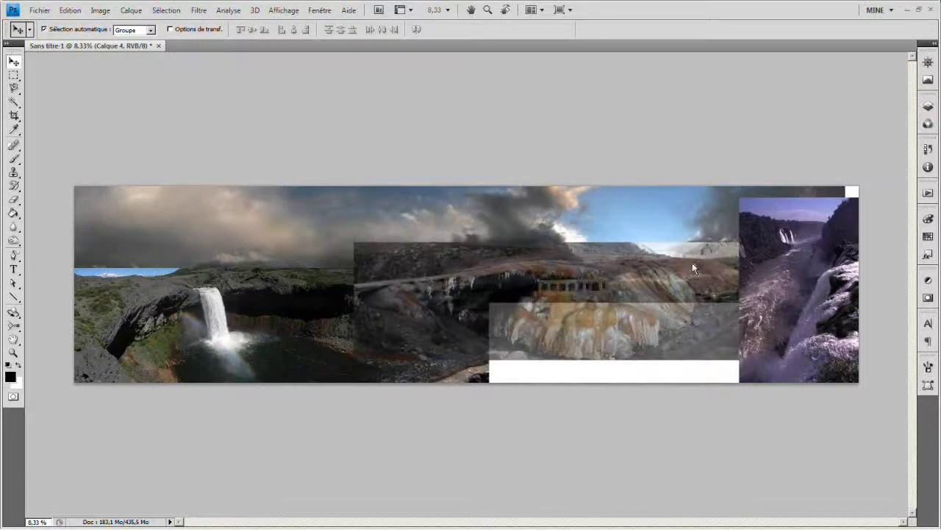
{"action": "left_click_drag", "start_coordinate": [807, 290], "coordinate": [809, 308]}
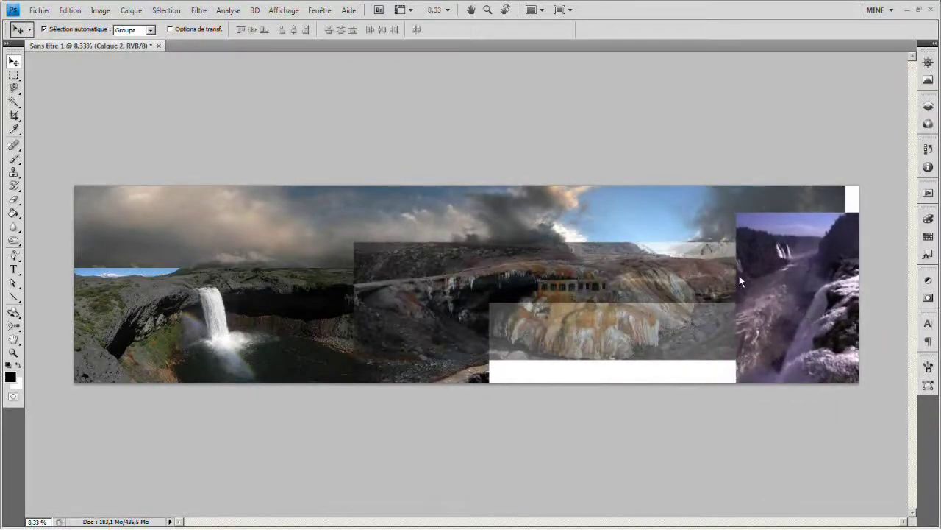
{"action": "key", "text": "ctrl+t"}
{"action": "mouse_move", "coordinate": [736, 382]}
{"action": "left_mouse_down"}
{"action": "mouse_move", "coordinate": [678, 468]}
{"action": "mouse_move", "coordinate": [756, 317]}
{"action": "left_mouse_up"}
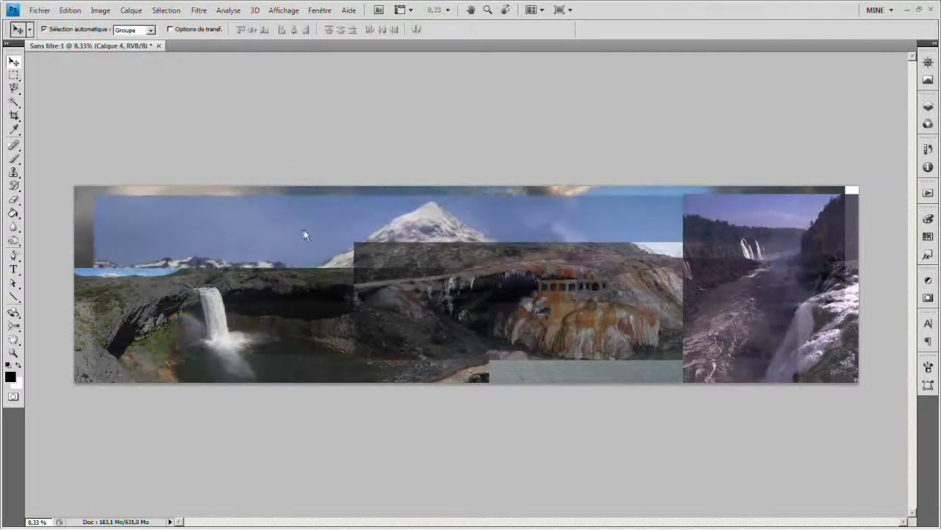
{"action": "left_click_drag", "start_coordinate": [306, 234], "coordinate": [255, 229]}
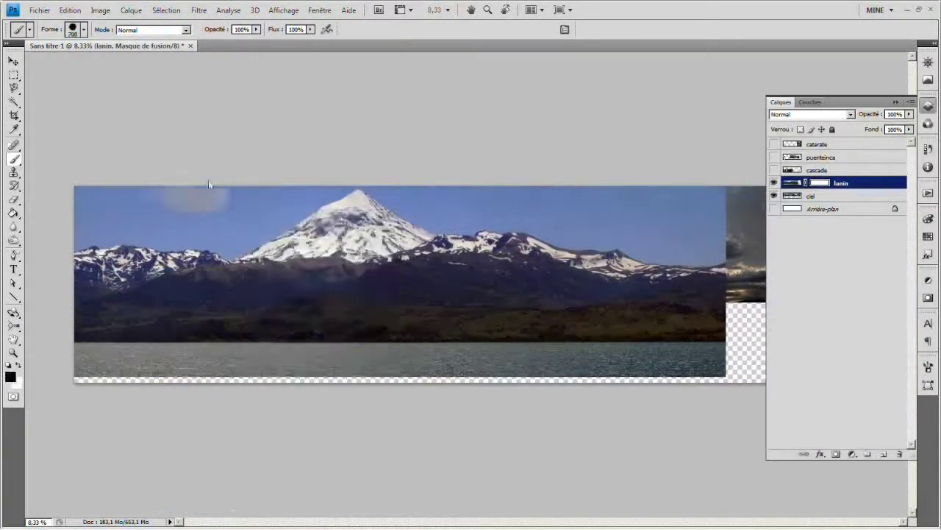
Step: Mask the top-left of the lanin mountain photo, then zoom to 200% and trace the snowy ridge
{"action": "left_click_drag", "start_coordinate": [209, 184], "coordinate": [293, 197]}
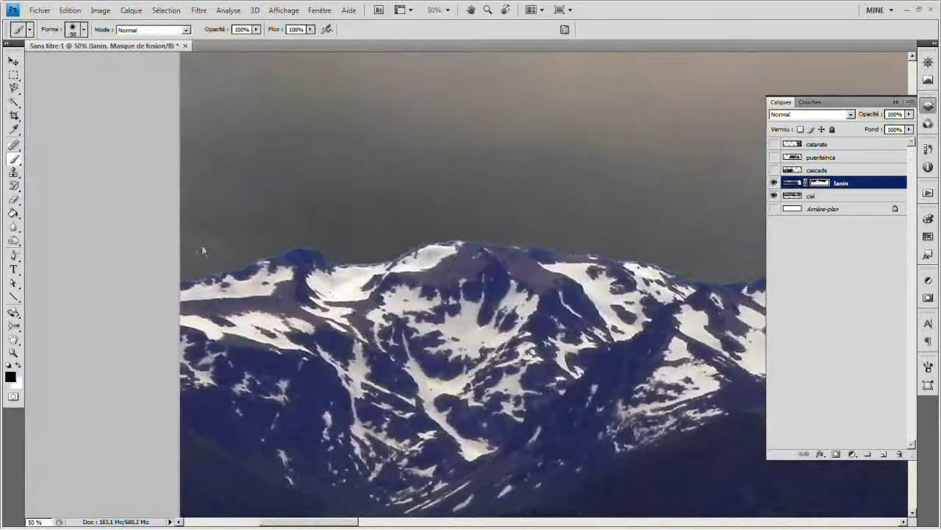
{"action": "key", "text": "ctrl+plus"}
{"action": "scroll", "coordinate": [342, 171], "scroll_direction": "left", "scroll_amount": 3}
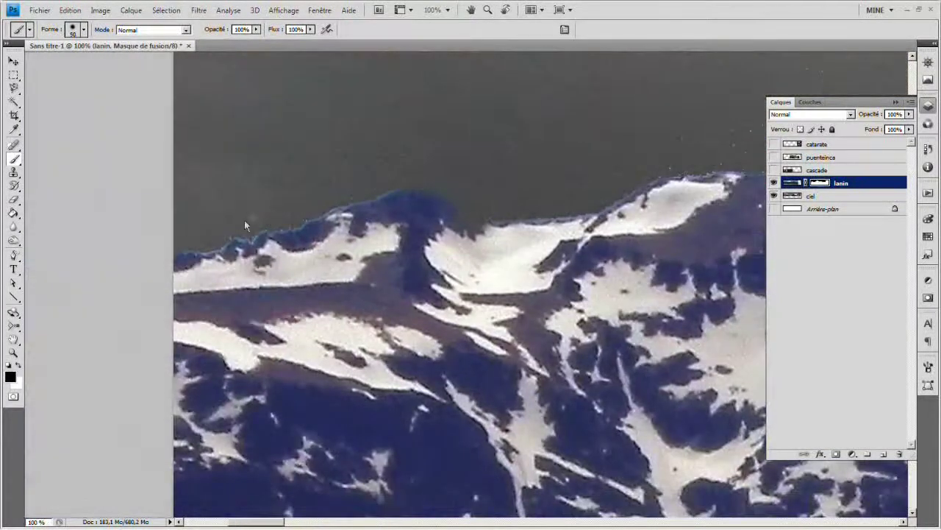
{"action": "key", "text": "ctrl+plus"}
{"action": "left_click_drag", "start_coordinate": [489, 219], "coordinate": [389, 268]}
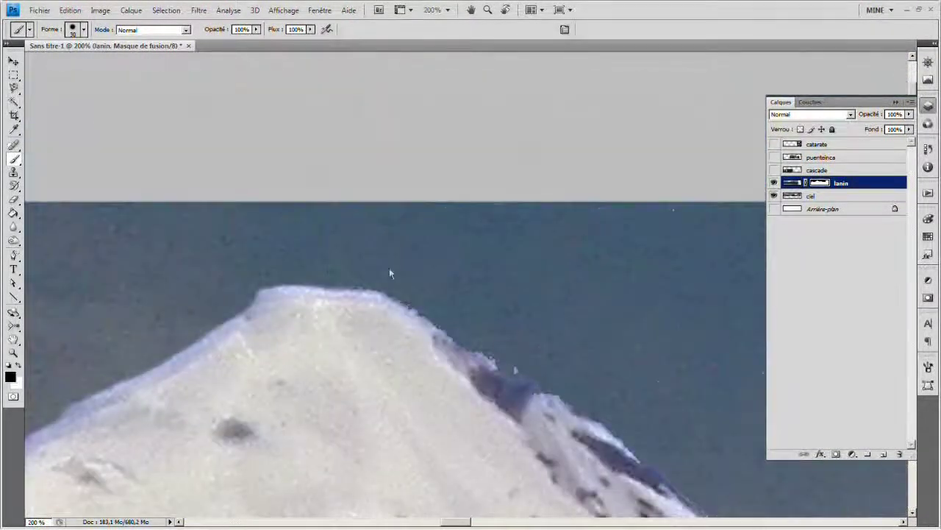
{"action": "left_click_drag", "start_coordinate": [485, 353], "coordinate": [321, 243]}
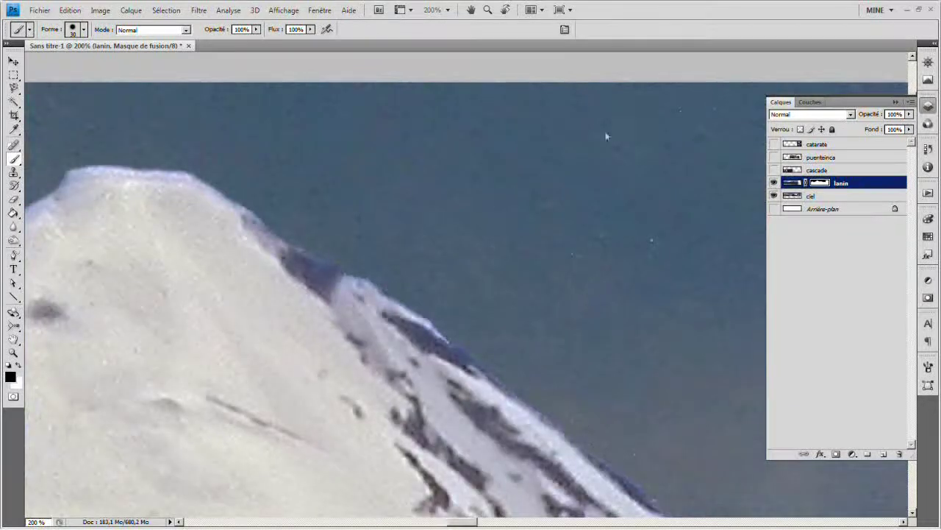
{"action": "left_click_drag", "start_coordinate": [607, 136], "coordinate": [335, 267]}
{"action": "left_click_drag", "start_coordinate": [208, 232], "coordinate": [399, 311]}
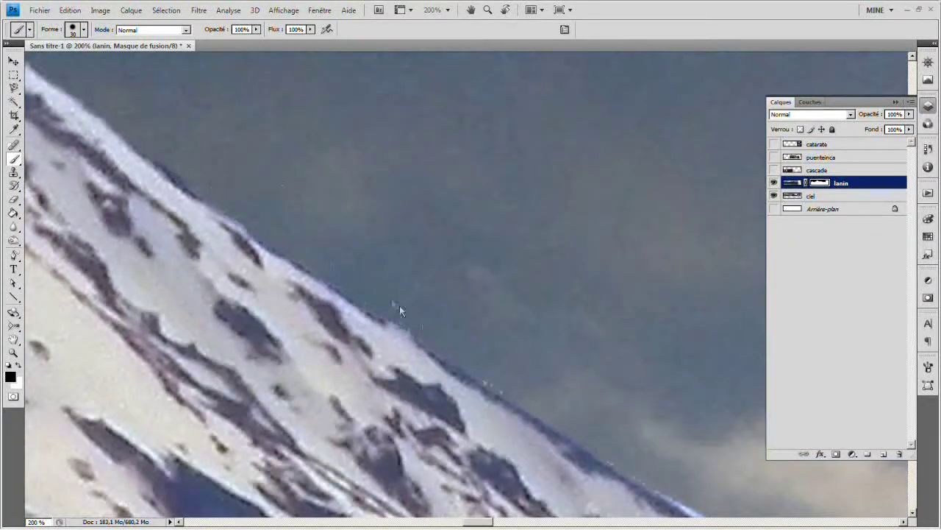
{"action": "left_click_drag", "start_coordinate": [496, 371], "coordinate": [250, 279]}
{"action": "left_click_drag", "start_coordinate": [348, 318], "coordinate": [261, 248]}
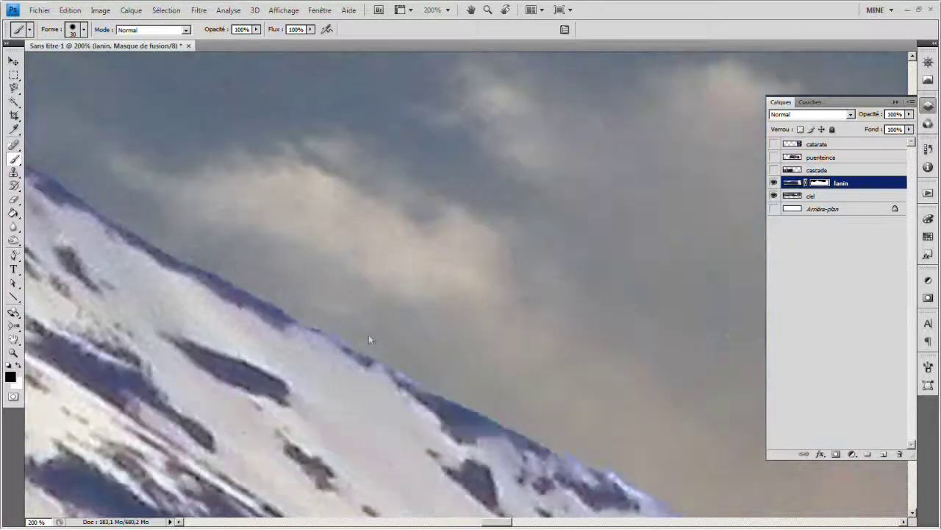
Step: Continue masking along the ridgeline to the dark snow-patched peak under the clouds
{"action": "left_click_drag", "start_coordinate": [368, 339], "coordinate": [280, 316]}
{"action": "mouse_move", "coordinate": [373, 373]}
{"action": "left_mouse_down"}
{"action": "mouse_move", "coordinate": [363, 298]}
{"action": "mouse_move", "coordinate": [280, 251]}
{"action": "left_mouse_up"}
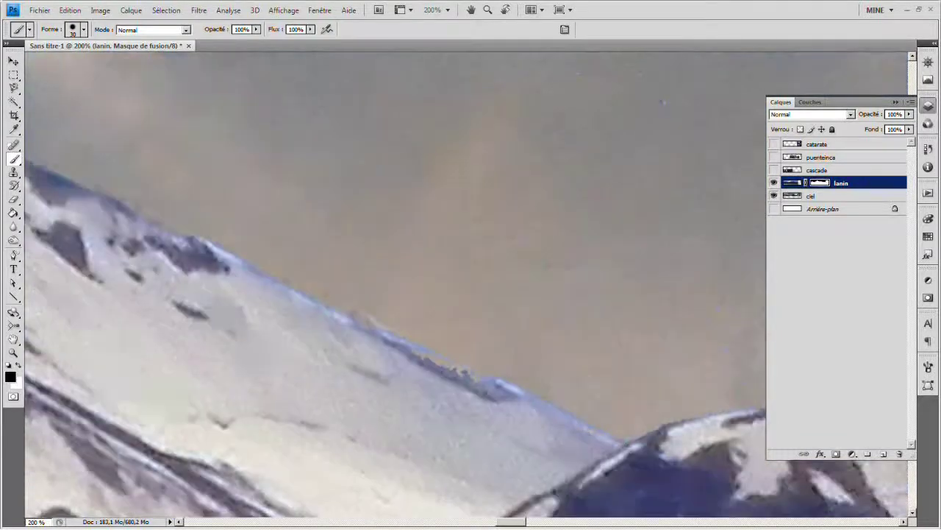
{"action": "left_click_drag", "start_coordinate": [412, 353], "coordinate": [273, 235]}
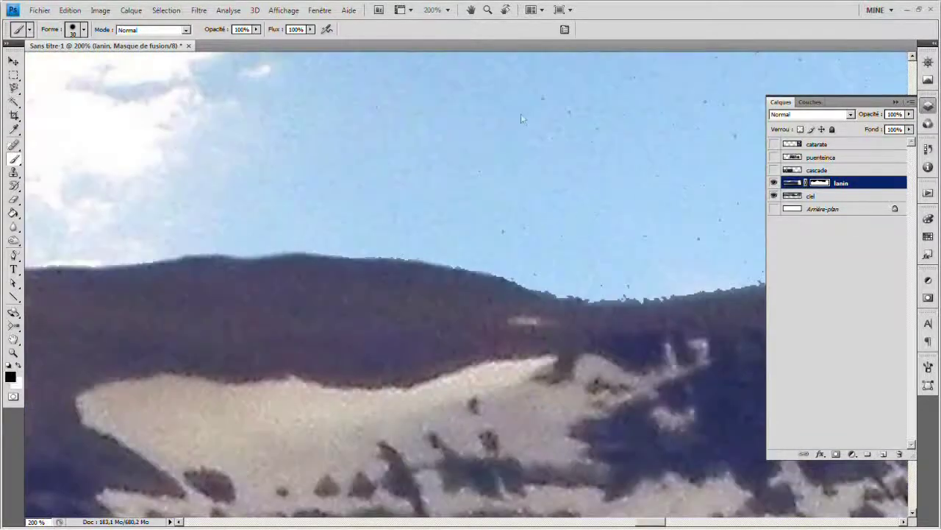
{"action": "left_click_drag", "start_coordinate": [609, 285], "coordinate": [320, 274]}
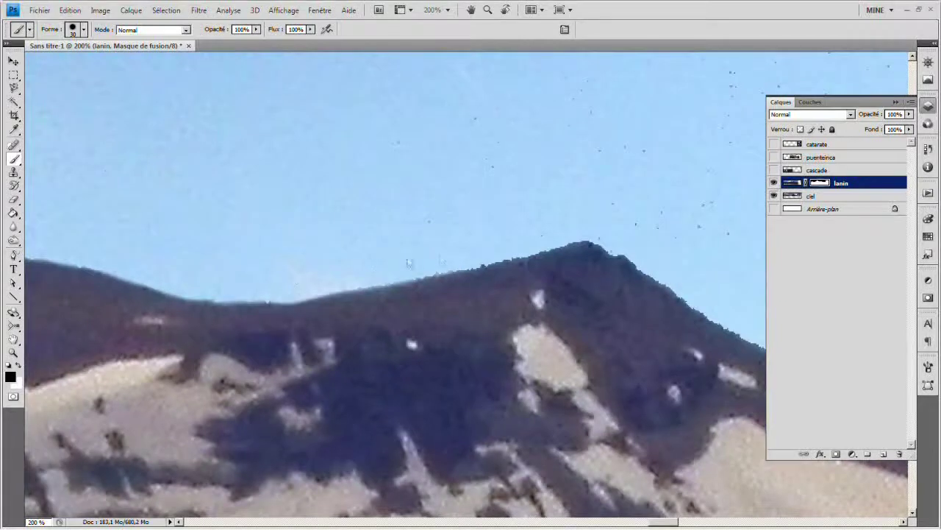
{"action": "left_click_drag", "start_coordinate": [577, 153], "coordinate": [370, 219]}
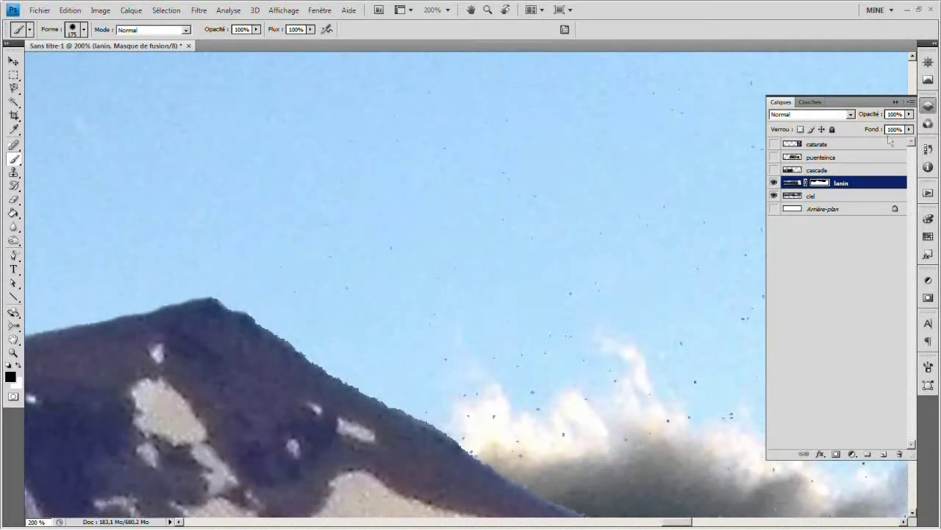
{"action": "left_click_drag", "start_coordinate": [409, 255], "coordinate": [248, 228]}
{"action": "left_click_drag", "start_coordinate": [462, 348], "coordinate": [275, 304]}
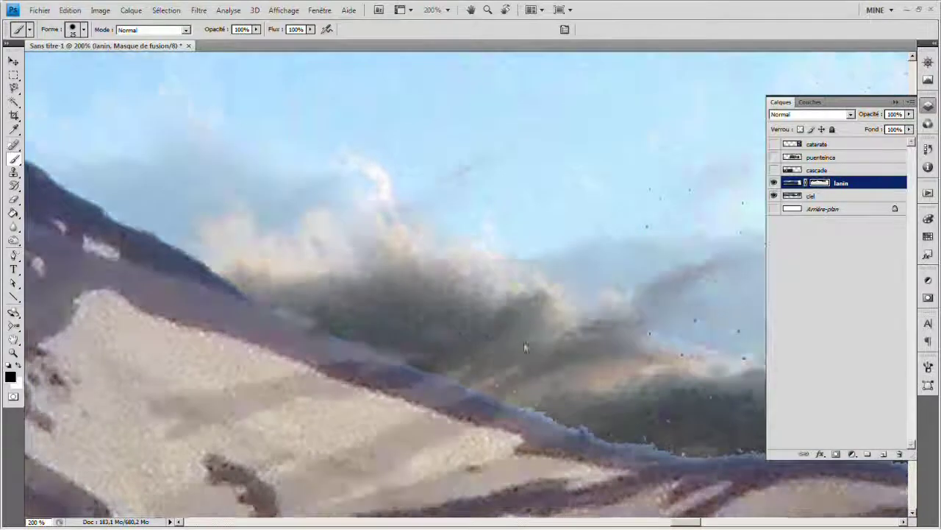
{"action": "left_click_drag", "start_coordinate": [524, 342], "coordinate": [335, 285]}
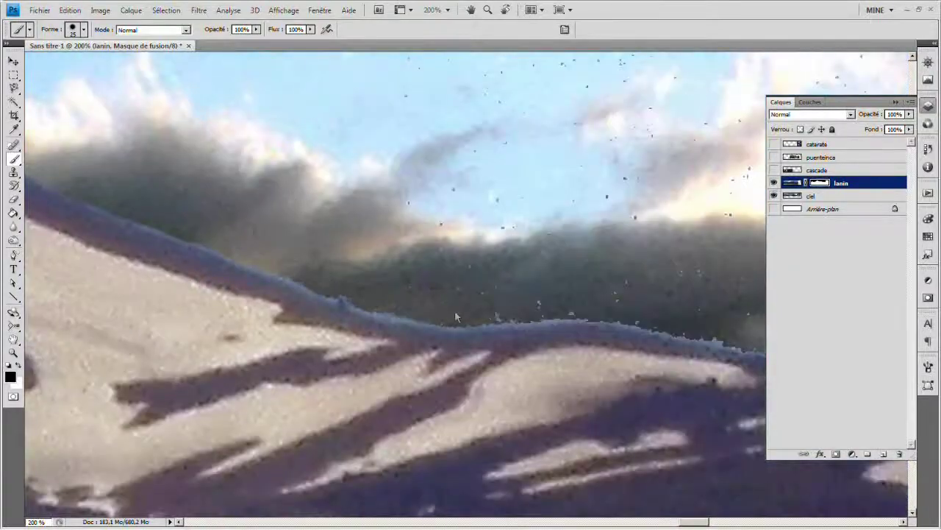
Step: Make the cascade layer visible and select it for editing
{"action": "scroll", "coordinate": [514, 99], "scroll_direction": "down", "scroll_amount": 3}
{"action": "left_click", "coordinate": [773, 170]}
{"action": "left_click", "coordinate": [845, 170]}
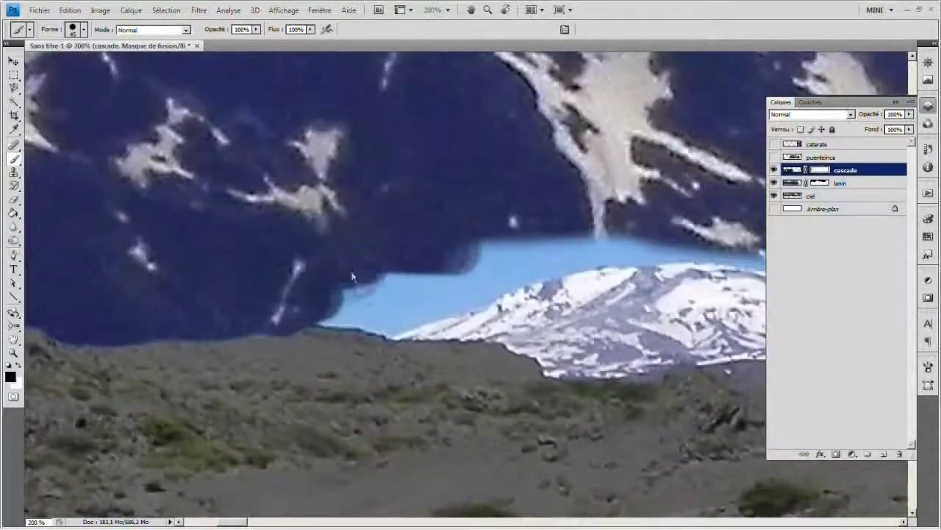
Step: Mask the cascade photo's light-blue sky patch and along the horizon line
{"action": "mouse_move", "coordinate": [394, 314]}
{"action": "left_mouse_down"}
{"action": "mouse_move", "coordinate": [446, 317]}
{"action": "mouse_move", "coordinate": [319, 373]}
{"action": "left_mouse_up"}
{"action": "scroll", "coordinate": [403, 315], "scroll_direction": "right", "scroll_amount": 5}
{"action": "scroll", "coordinate": [405, 368], "scroll_direction": "right", "scroll_amount": 5}
{"action": "left_click_drag", "start_coordinate": [228, 386], "coordinate": [514, 357]}
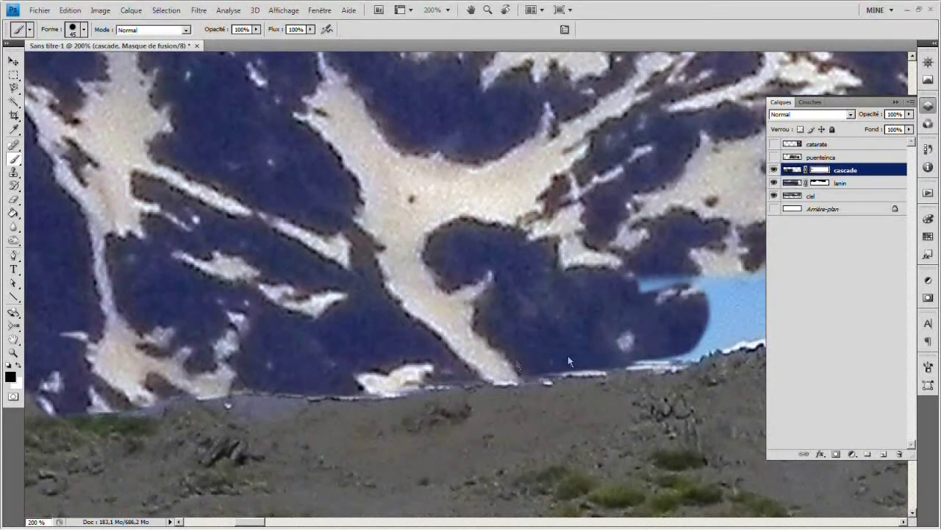
Step: Hide more of the cascade sky above the ridge and adjust the brush size
{"action": "scroll", "coordinate": [568, 361], "scroll_direction": "right", "scroll_amount": 5}
{"action": "scroll", "coordinate": [453, 362], "scroll_direction": "right", "scroll_amount": 3}
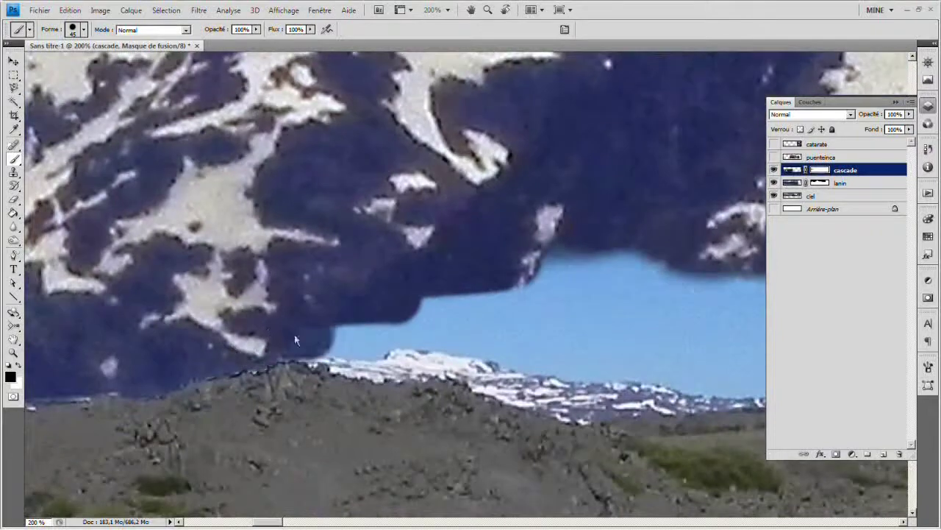
{"action": "left_click_drag", "start_coordinate": [294, 334], "coordinate": [341, 343]}
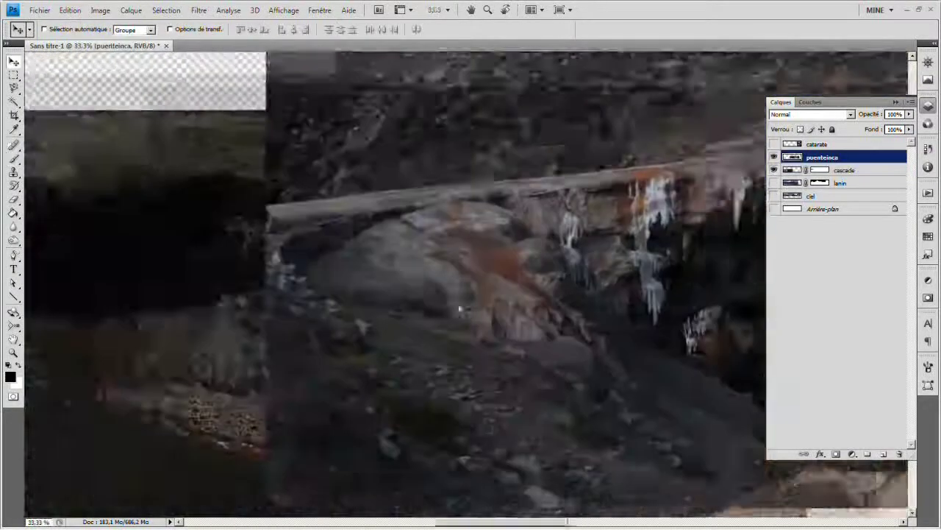
{"action": "right_click", "coordinate": [367, 237]}
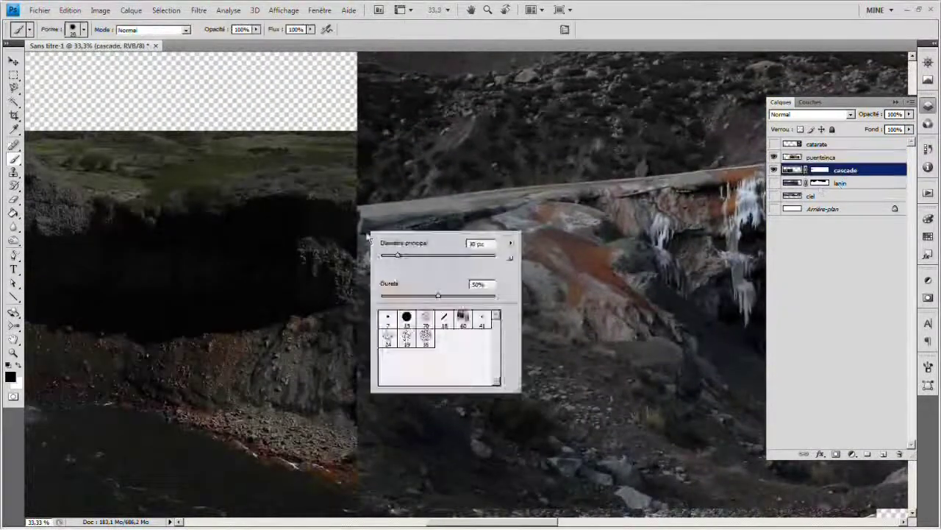
{"action": "key", "text": "Return"}
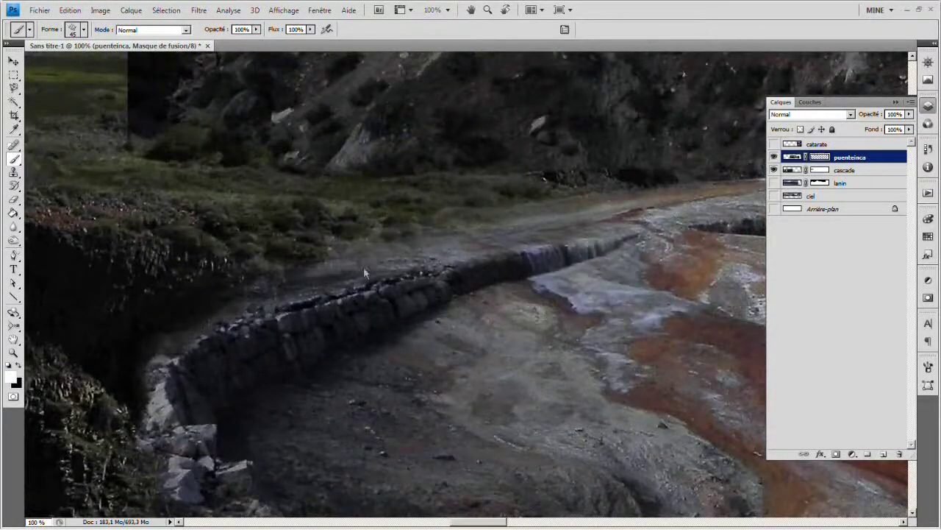
Step: Zoom out and paint black on the puenteinca mask over the sky and hills above the ridge
{"action": "scroll", "coordinate": [300, 247], "scroll_direction": "up", "scroll_amount": 2}
{"action": "scroll", "coordinate": [303, 228], "scroll_direction": "up", "scroll_amount": 2}
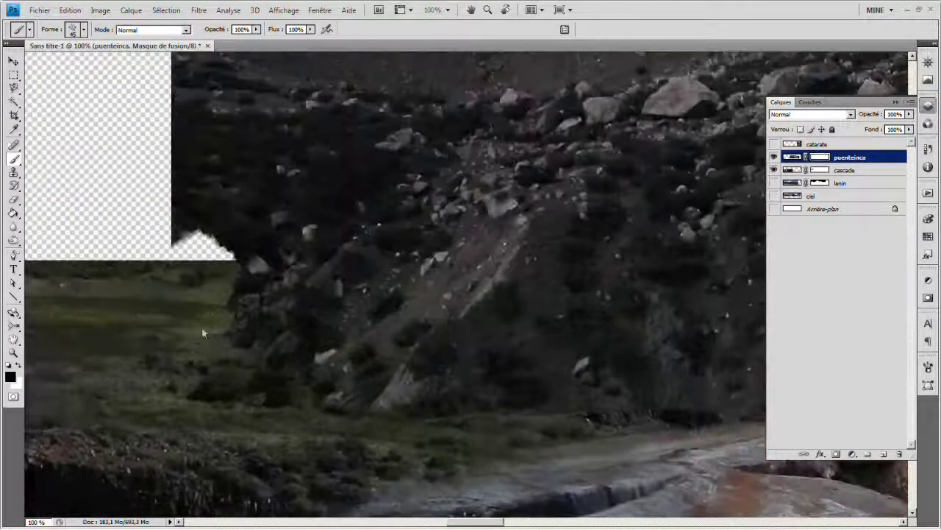
{"action": "scroll", "coordinate": [307, 206], "scroll_direction": "up", "scroll_amount": 1}
{"action": "scroll", "coordinate": [471, 258], "scroll_direction": "down", "scroll_amount": 1}
{"action": "scroll", "coordinate": [412, 346], "scroll_direction": "down", "scroll_amount": 3}
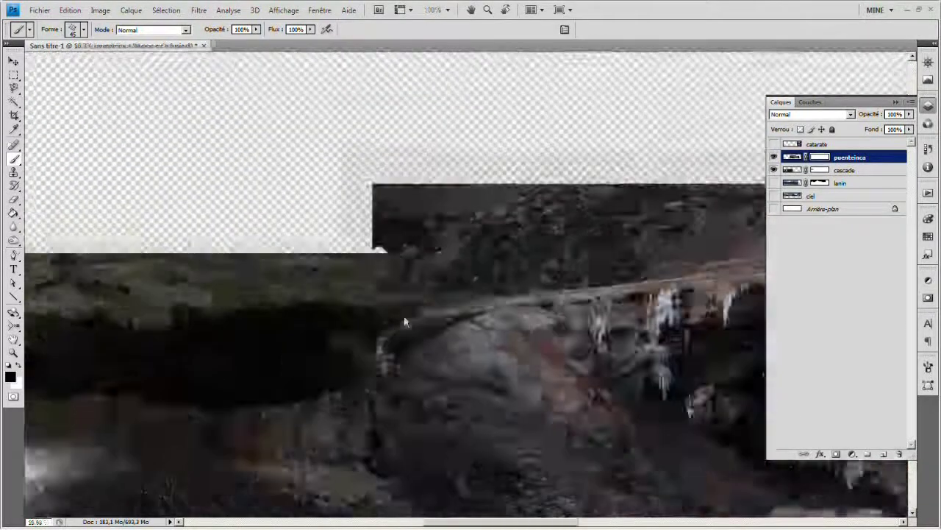
{"action": "scroll", "coordinate": [372, 412], "scroll_direction": "down", "scroll_amount": 3}
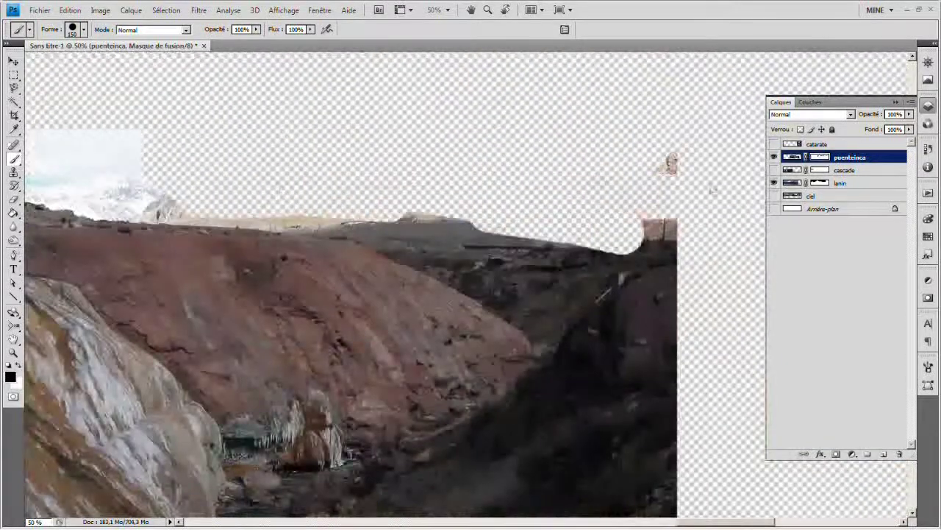
{"action": "left_click_drag", "start_coordinate": [368, 220], "coordinate": [640, 342]}
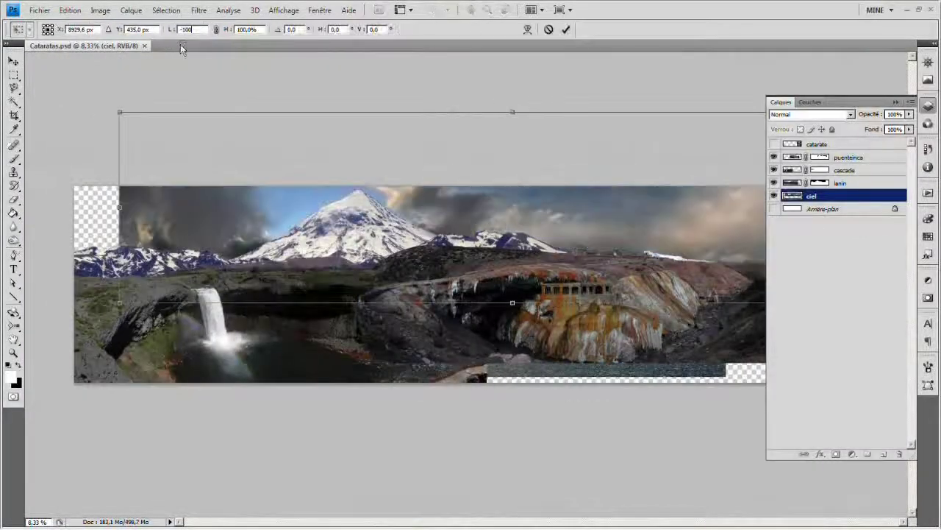
Step: Commit the ciel sky transform, nudge the sky layer down slightly, and show the Layers panel
{"action": "key", "text": "Return"}
{"action": "key", "text": "alt+bracketright"}
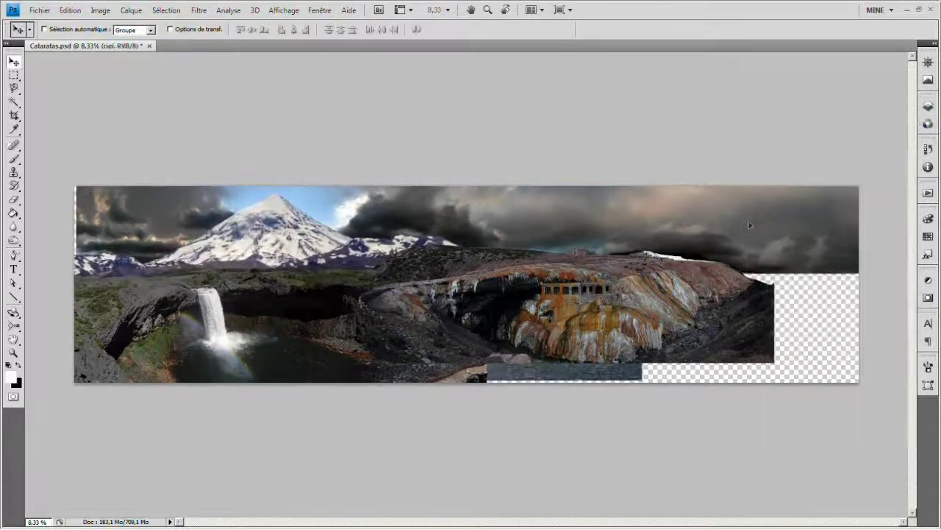
{"action": "left_click_drag", "start_coordinate": [749, 225], "coordinate": [744, 231]}
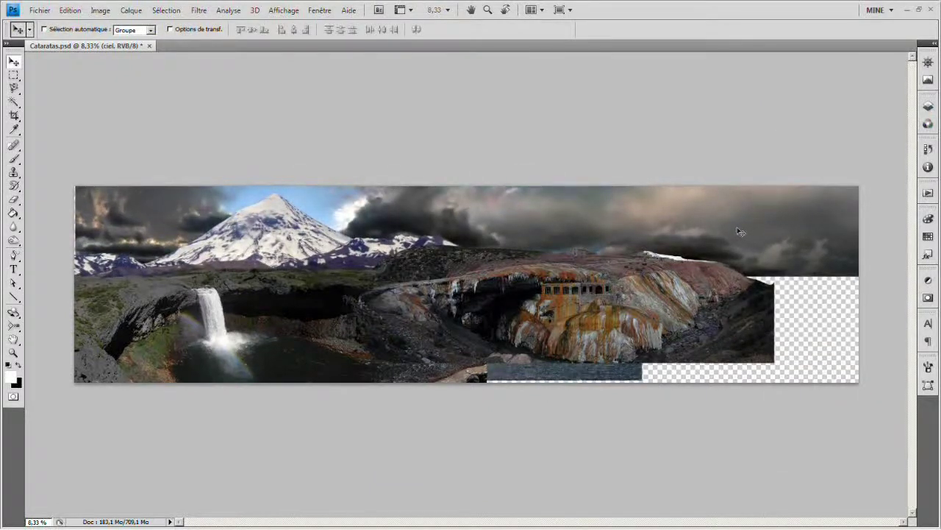
{"action": "key", "text": "F7"}
Step: Zoom into the shoreline, target the puenteinca mask with the Brush, hide panels, and size the brush
{"action": "left_click_drag", "start_coordinate": [406, 375], "coordinate": [337, 322]}
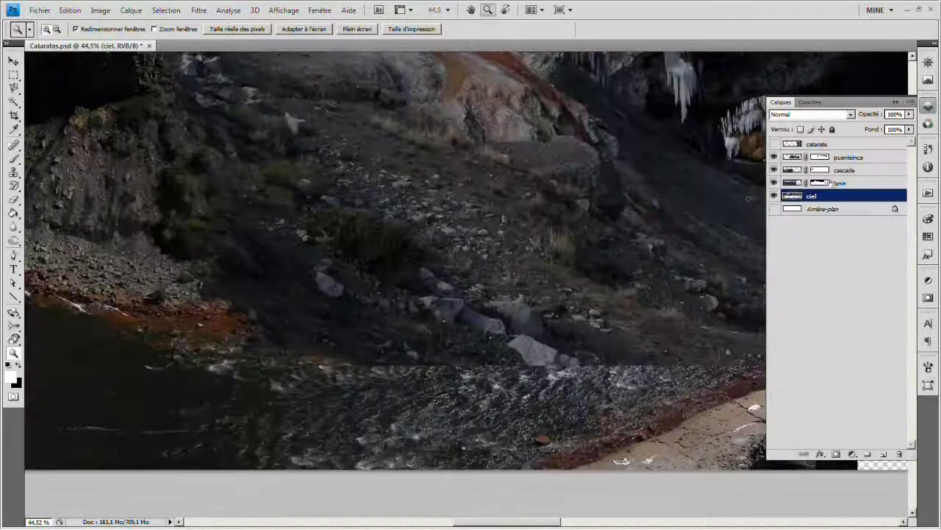
{"action": "left_click", "coordinate": [819, 156]}
{"action": "key", "text": "b"}
{"action": "key", "text": "Tab"}
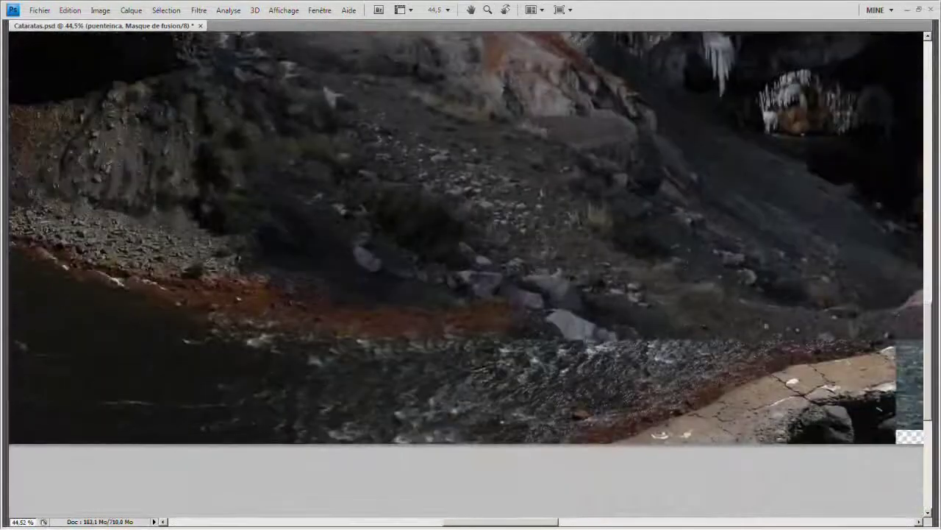
{"action": "right_click", "coordinate": [357, 298]}
{"action": "key", "text": "ctrl+1"}
{"action": "right_click", "coordinate": [419, 332]}
{"action": "left_click", "coordinate": [332, 295]}
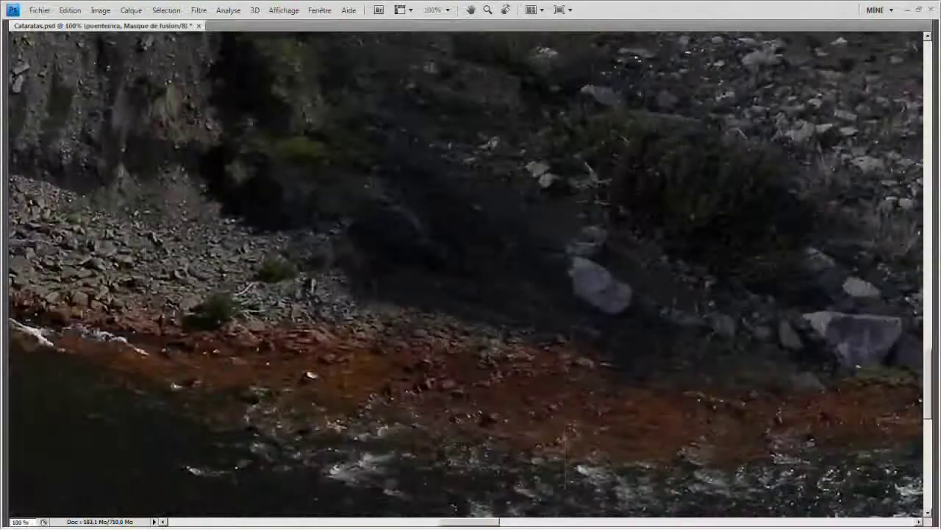
Step: Soften the puenteinca mask edges around the boulders beside the stream
{"action": "scroll", "coordinate": [471, 279], "scroll_direction": "right", "scroll_amount": 5}
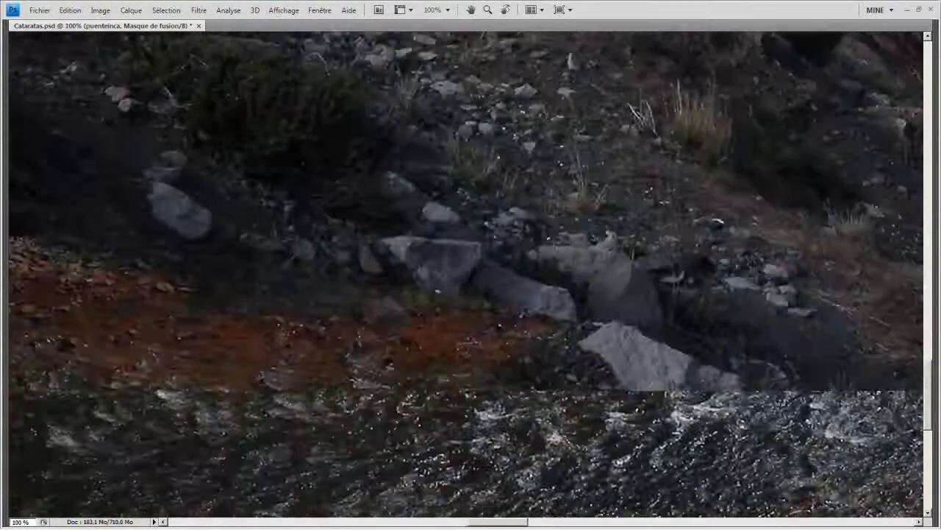
{"action": "left_click_drag", "start_coordinate": [106, 246], "coordinate": [261, 261]}
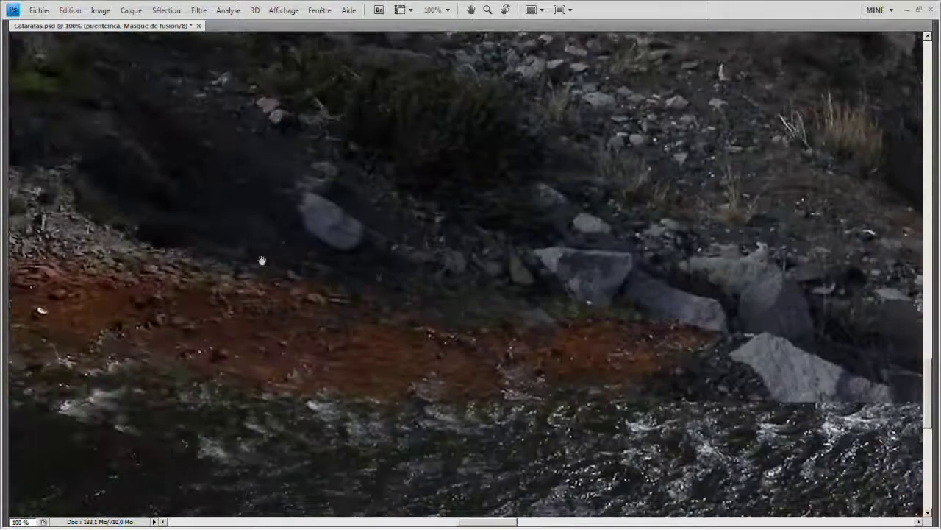
{"action": "scroll", "coordinate": [188, 254], "scroll_direction": "right", "scroll_amount": 10}
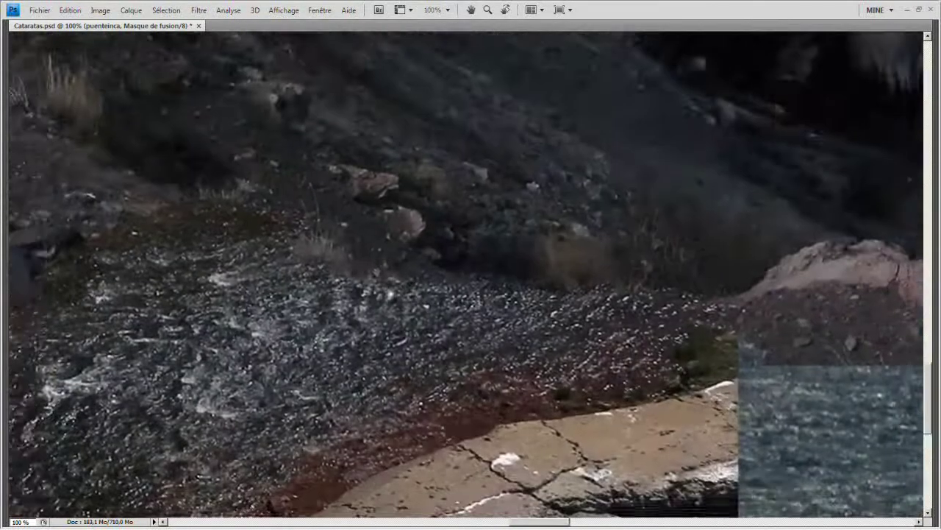
{"action": "left_click_drag", "start_coordinate": [462, 178], "coordinate": [783, 244]}
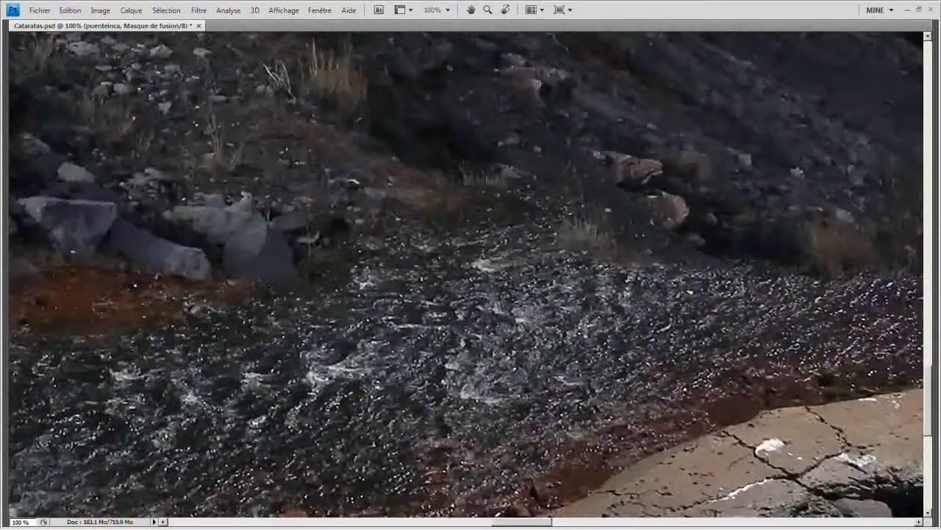
{"action": "scroll", "coordinate": [368, 222], "scroll_direction": "down", "scroll_amount": 3}
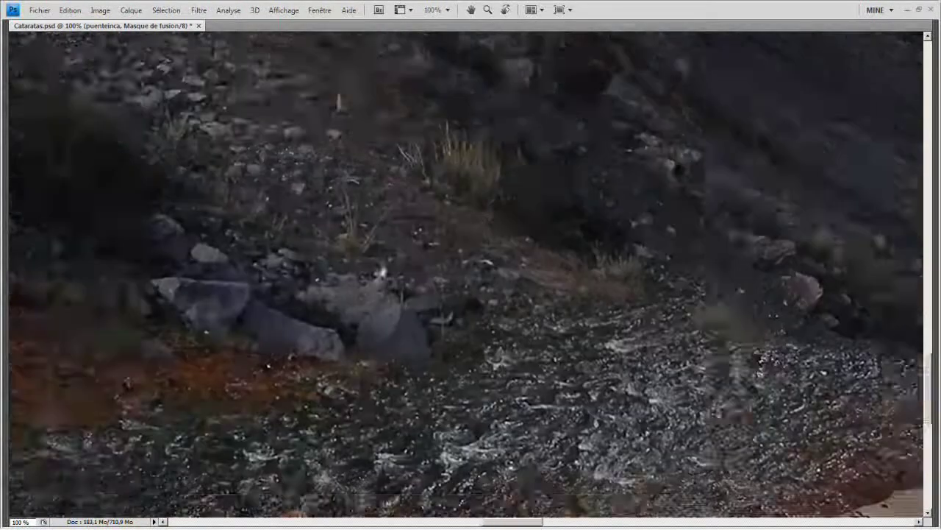
{"action": "scroll", "coordinate": [397, 258], "scroll_direction": "down", "scroll_amount": 2}
{"action": "scroll", "coordinate": [461, 243], "scroll_direction": "up", "scroll_amount": 2}
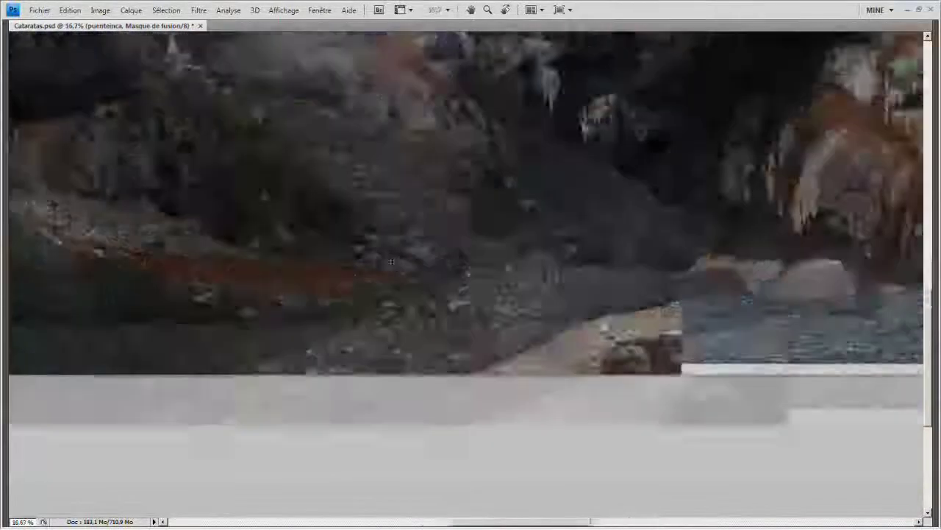
{"action": "scroll", "coordinate": [461, 243], "scroll_direction": "up", "scroll_amount": 2}
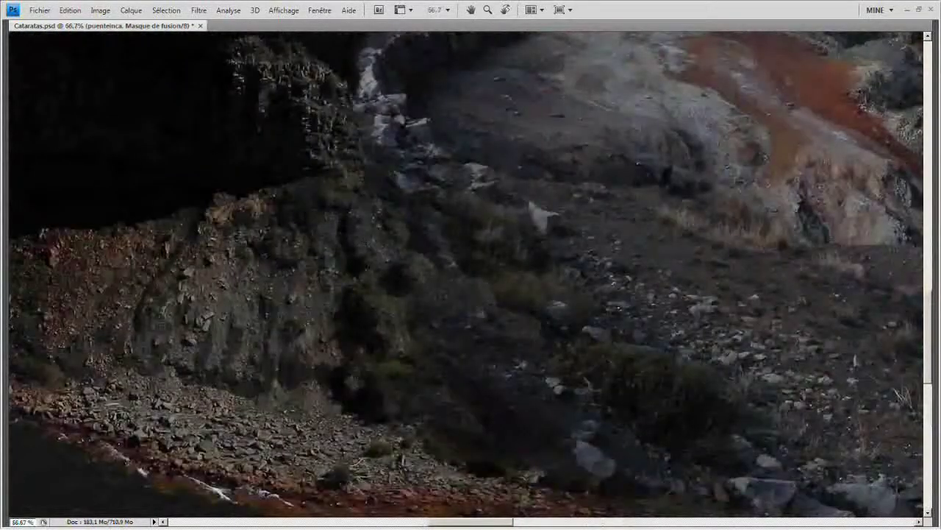
{"action": "scroll", "coordinate": [411, 305], "scroll_direction": "up", "scroll_amount": 1}
{"action": "scroll", "coordinate": [412, 305], "scroll_direction": "up", "scroll_amount": 1}
{"action": "scroll", "coordinate": [400, 272], "scroll_direction": "up", "scroll_amount": 1}
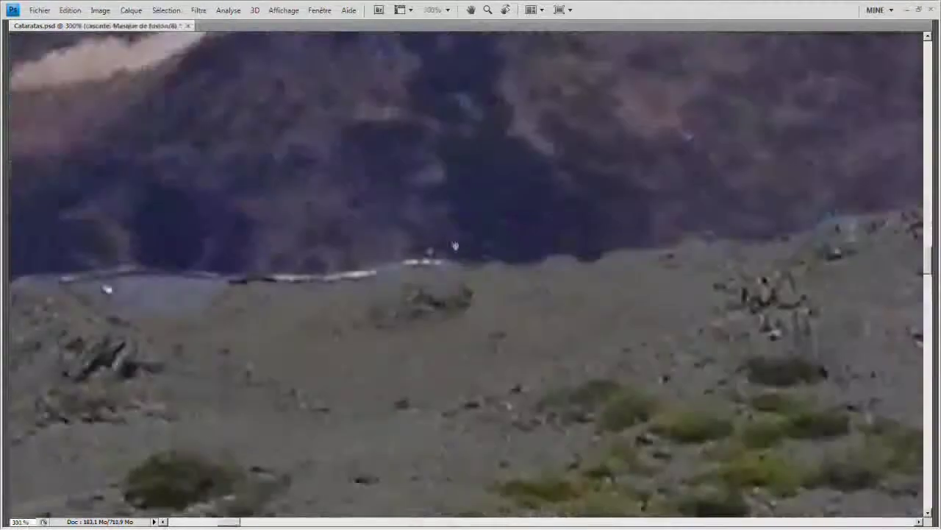
Step: Paint the cascade mask along the hillside ridge and snowy slopes, zooming in to 500%
{"action": "left_click_drag", "start_coordinate": [339, 257], "coordinate": [603, 265]}
{"action": "left_click_drag", "start_coordinate": [369, 296], "coordinate": [923, 303]}
{"action": "left_click_drag", "start_coordinate": [240, 211], "coordinate": [307, 261]}
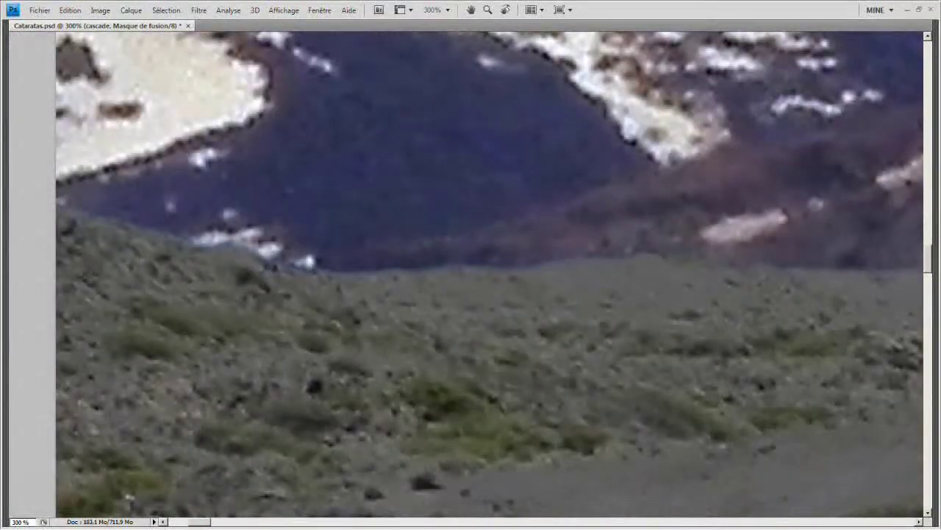
{"action": "left_click_drag", "start_coordinate": [61, 206], "coordinate": [36, 212]}
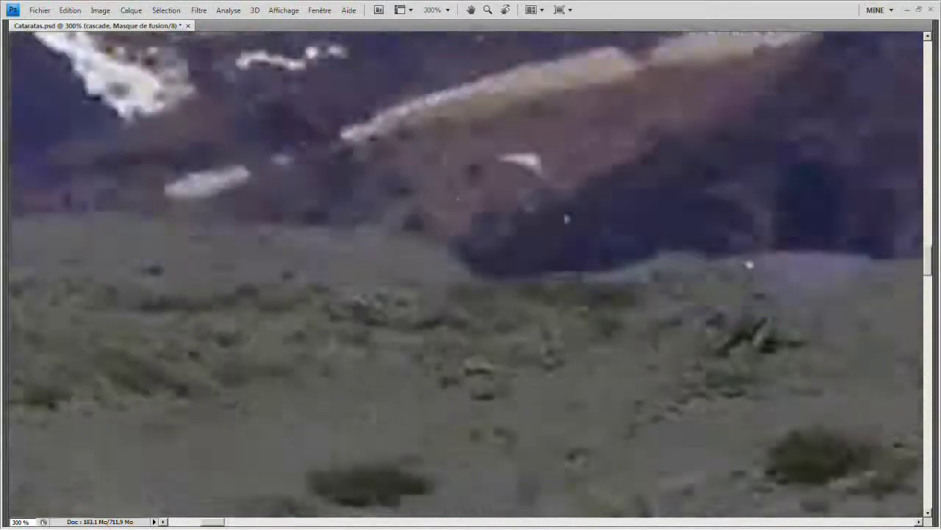
{"action": "left_click_drag", "start_coordinate": [809, 220], "coordinate": [519, 217]}
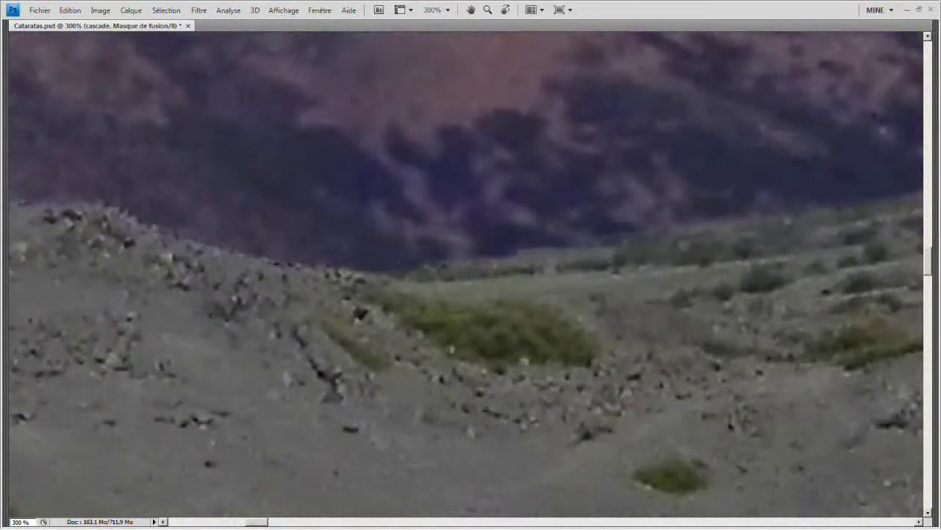
{"action": "key", "text": "ctrl+plus"}
{"action": "key", "text": "ctrl+plus"}
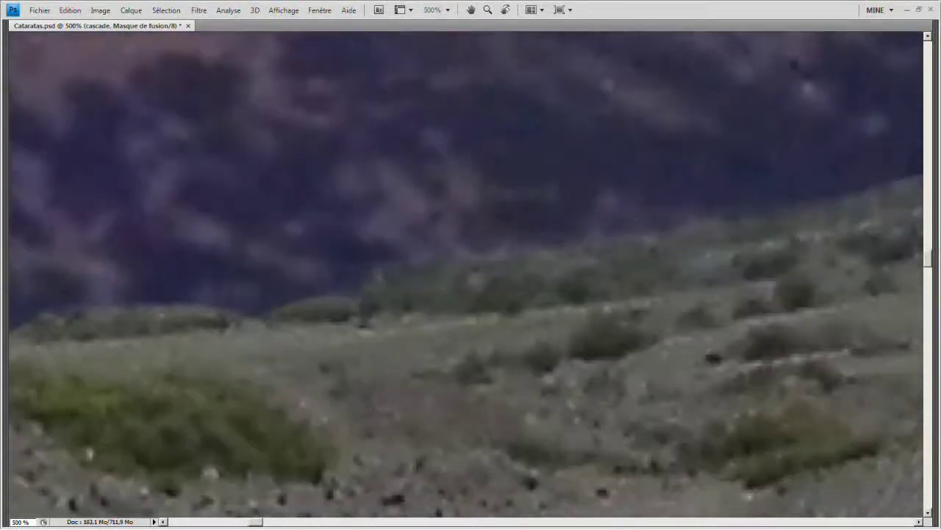
{"action": "left_click_drag", "start_coordinate": [704, 225], "coordinate": [559, 265]}
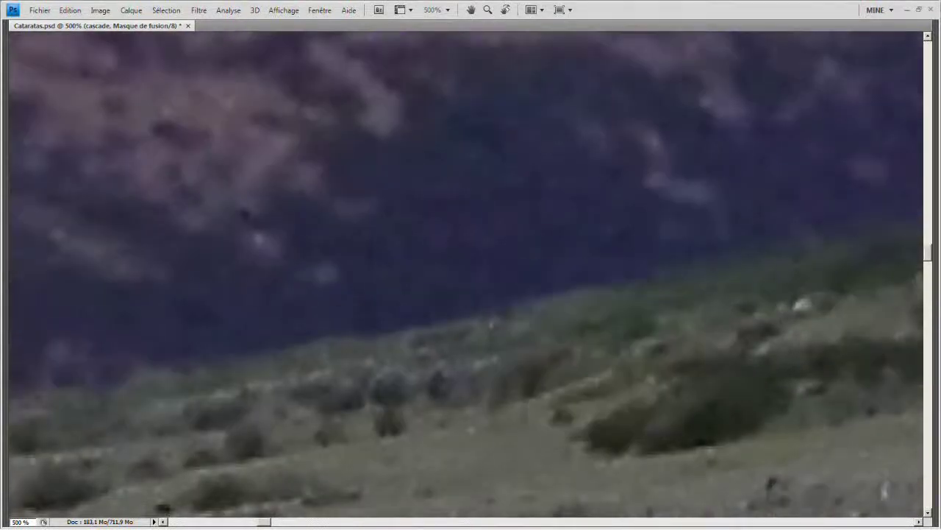
{"action": "left_click_drag", "start_coordinate": [486, 294], "coordinate": [521, 306]}
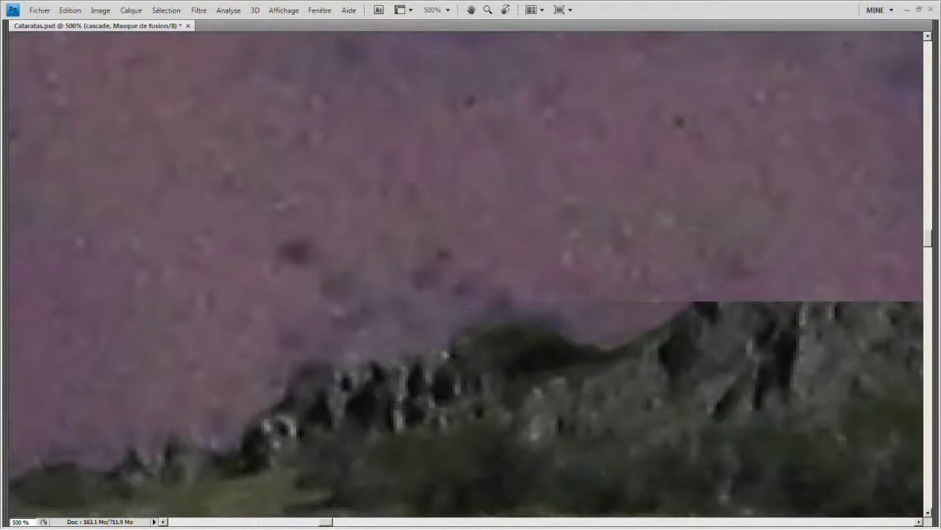
Step: Blend the valley under the mountains at 200%, then select puenteinca and restore the panels
{"action": "left_click_drag", "start_coordinate": [607, 332], "coordinate": [395, 312]}
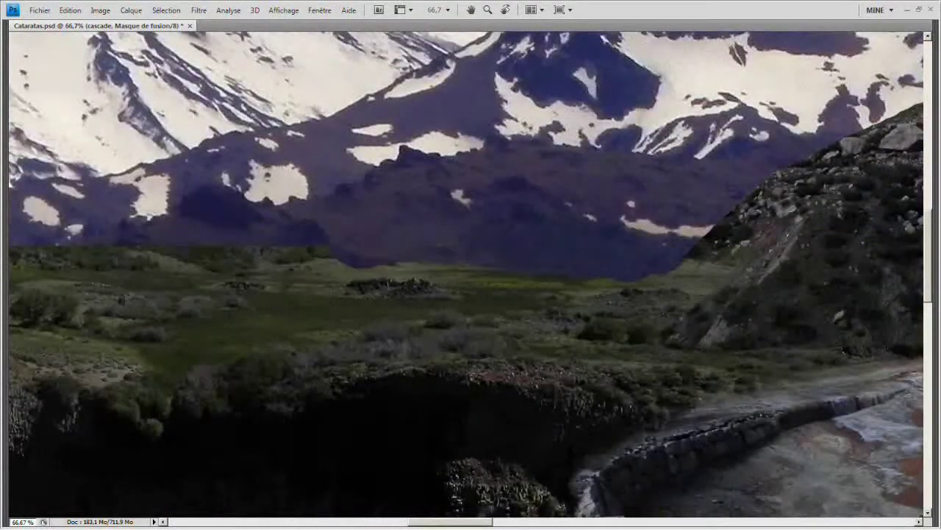
{"action": "left_click_drag", "start_coordinate": [283, 254], "coordinate": [658, 266]}
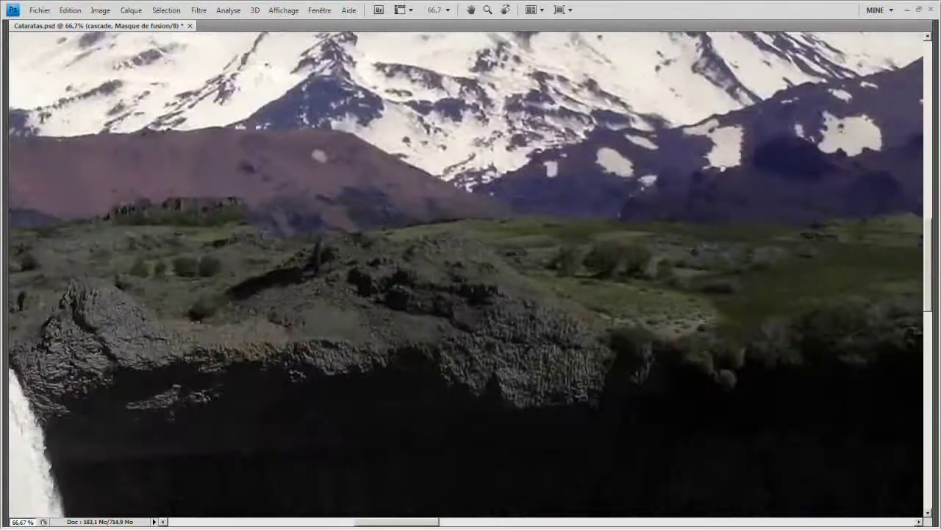
{"action": "left_click_drag", "start_coordinate": [471, 280], "coordinate": [578, 254]}
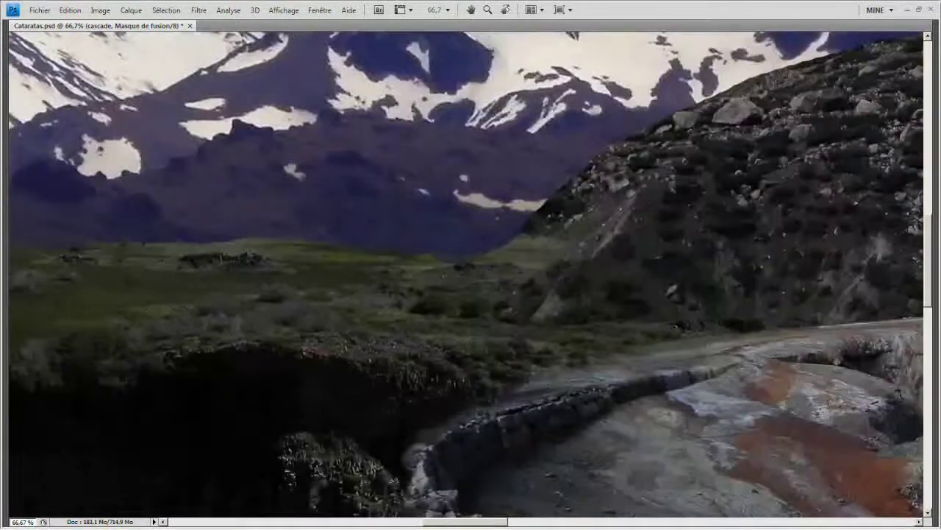
{"action": "key", "text": "ctrl+plus"}
{"action": "key", "text": "ctrl+plus"}
{"action": "key", "text": "ctrl+plus"}
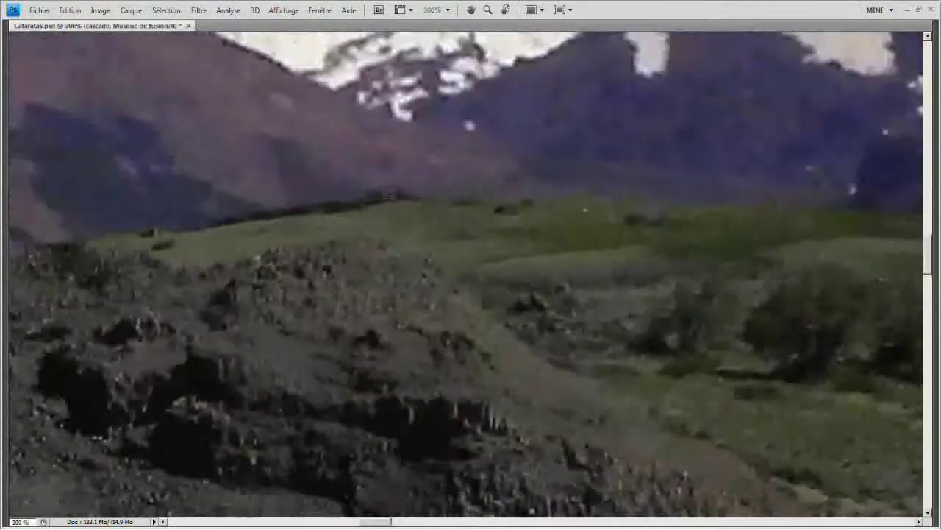
{"action": "key", "text": "ctrl+minus"}
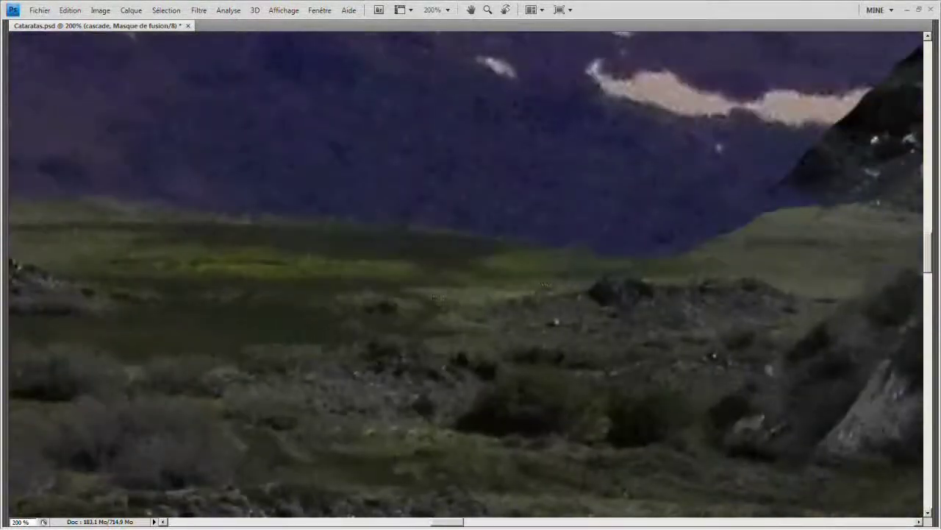
{"action": "scroll", "coordinate": [420, 116], "scroll_direction": "right", "scroll_amount": 3}
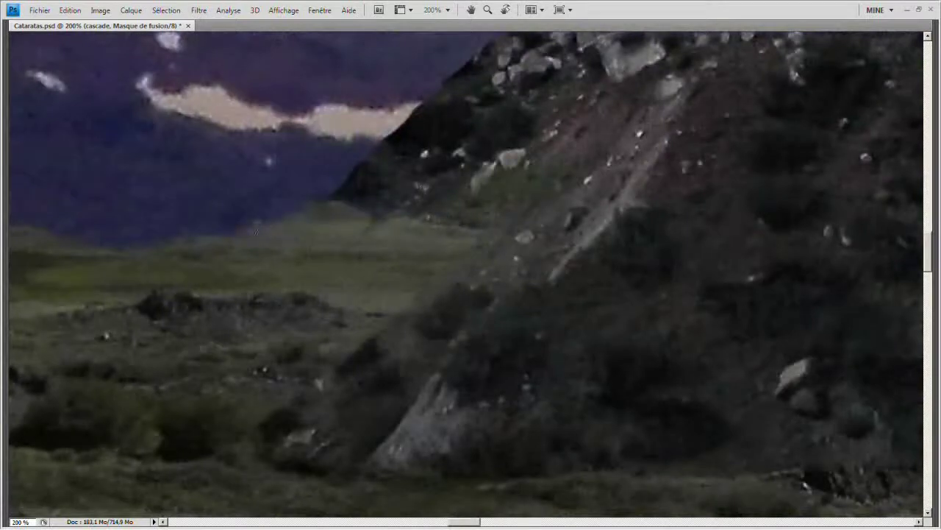
{"action": "key", "text": "alt+bracketleft"}
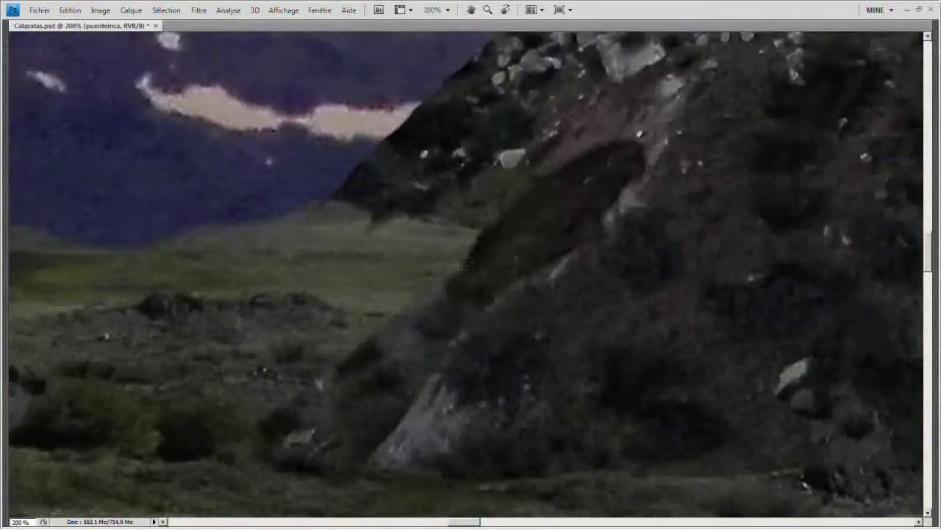
{"action": "key", "text": "Tab"}
Step: Undo the last stroke and touch up the puenteinca mask on the slope at 500% in white and black
{"action": "key", "text": "ctrl+alt+z"}
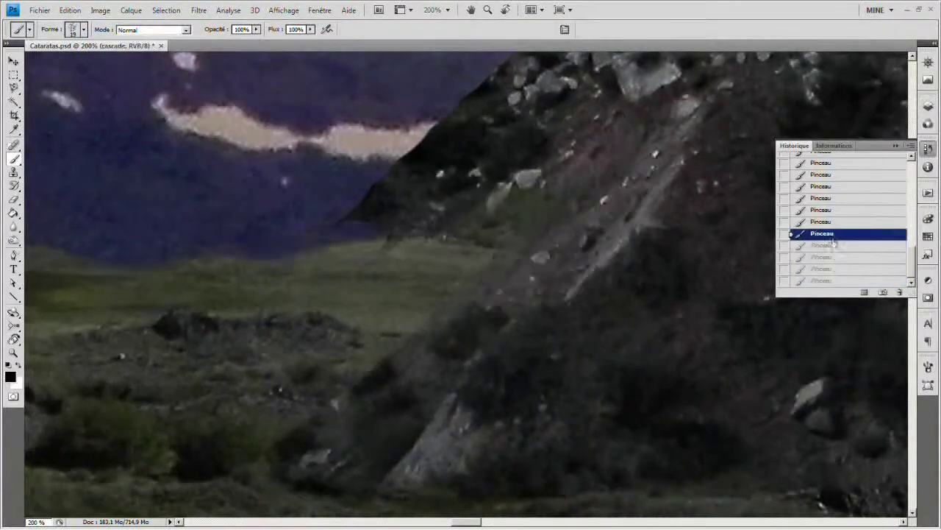
{"action": "key", "text": "ctrl+0"}
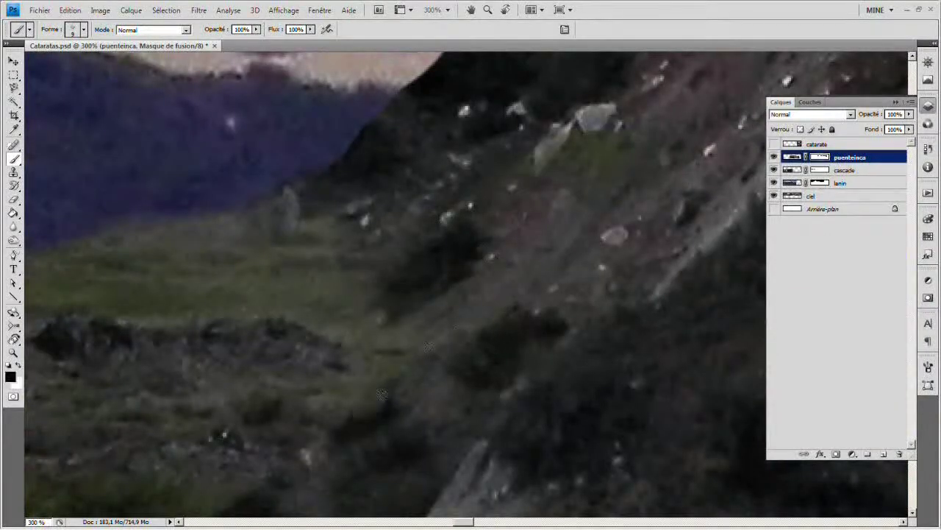
{"action": "key", "text": "ctrl+plus"}
{"action": "key", "text": "ctrl+plus"}
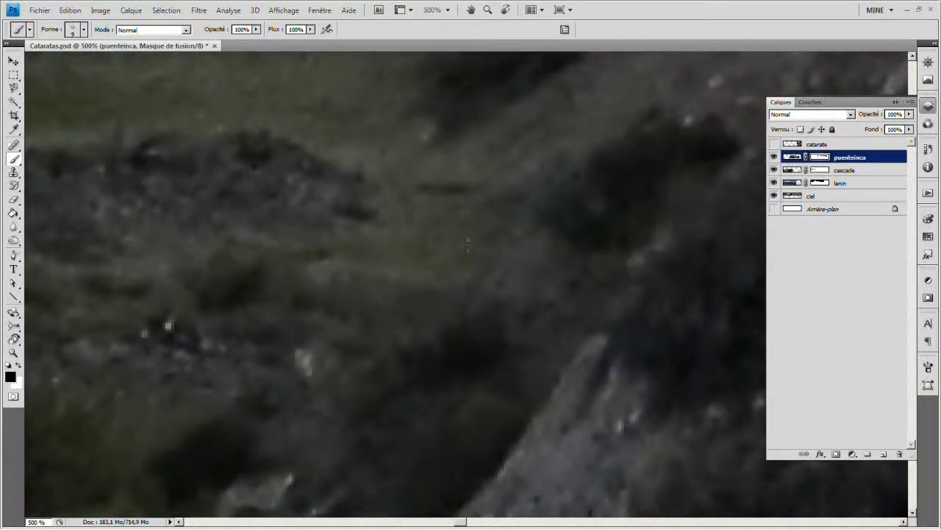
{"action": "scroll", "coordinate": [467, 244], "scroll_direction": "down", "scroll_amount": 3}
{"action": "scroll", "coordinate": [454, 243], "scroll_direction": "right", "scroll_amount": 2}
{"action": "key", "text": "x"}
{"action": "scroll", "coordinate": [467, 219], "scroll_direction": "up", "scroll_amount": 3}
{"action": "scroll", "coordinate": [441, 250], "scroll_direction": "right", "scroll_amount": 3}
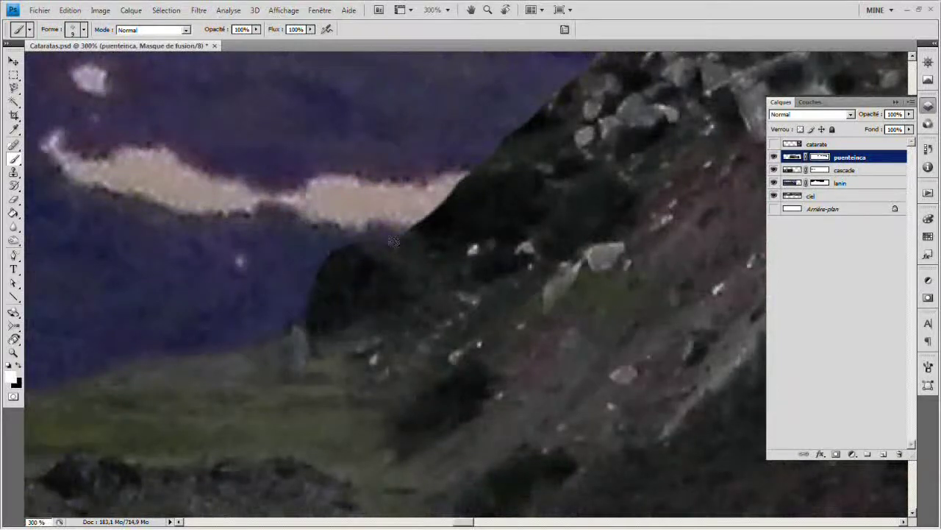
{"action": "key", "text": "x"}
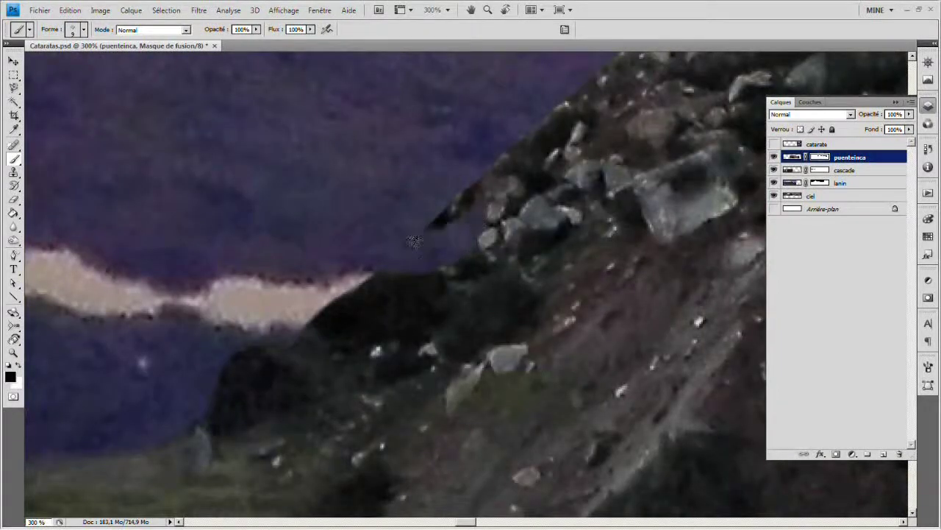
Step: Mask the beige patch by the large rock to reveal snow, then switch to white to restore
{"action": "key", "text": "ctrl+plus"}
{"action": "key", "text": "ctrl+plus"}
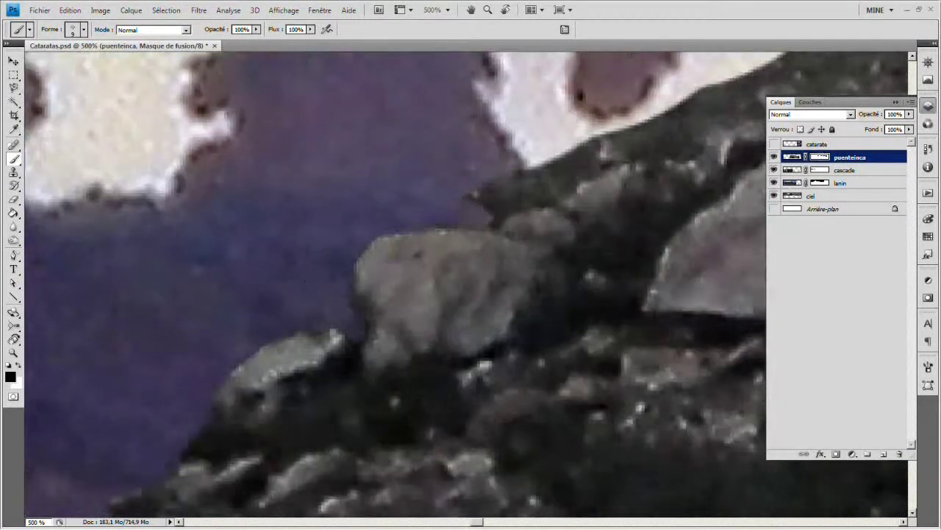
{"action": "mouse_move", "coordinate": [333, 293]}
{"action": "left_mouse_down"}
{"action": "mouse_move", "coordinate": [300, 312]}
{"action": "mouse_move", "coordinate": [367, 223]}
{"action": "left_mouse_up"}
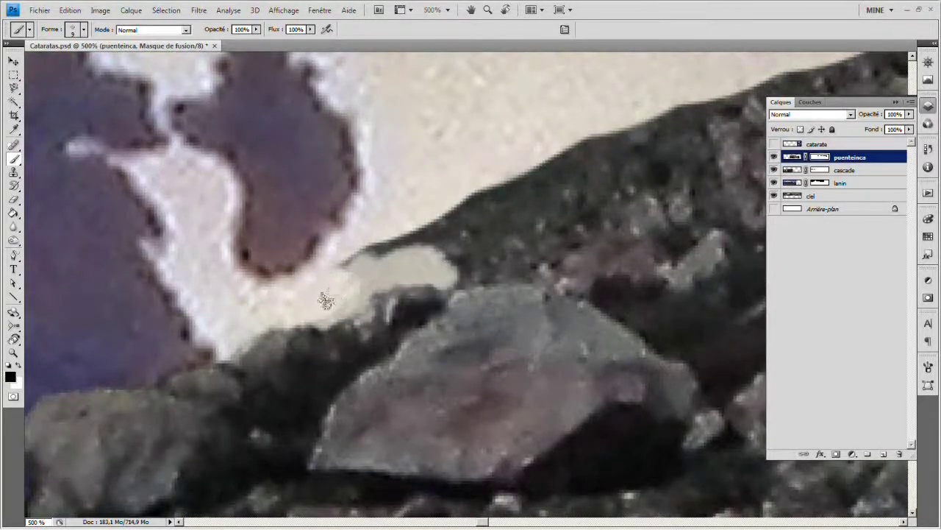
{"action": "left_click_drag", "start_coordinate": [326, 300], "coordinate": [373, 282]}
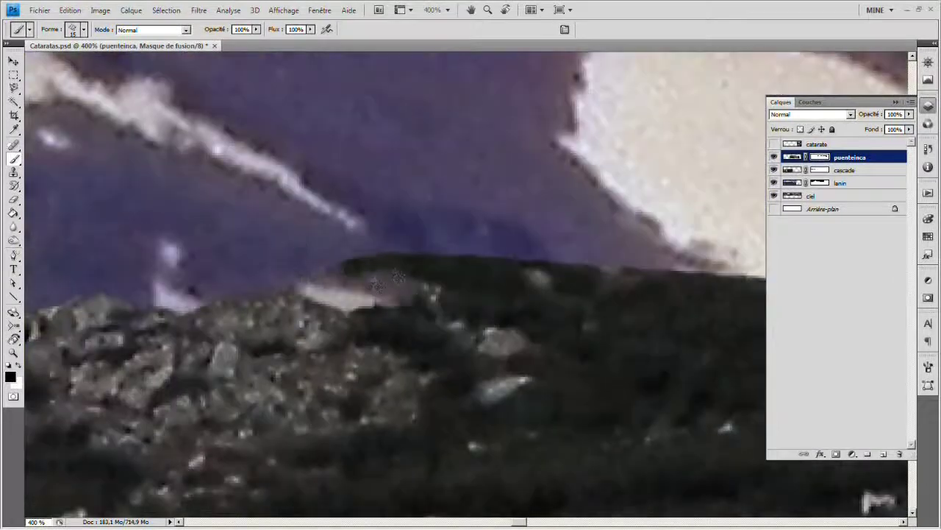
{"action": "key", "text": "x"}
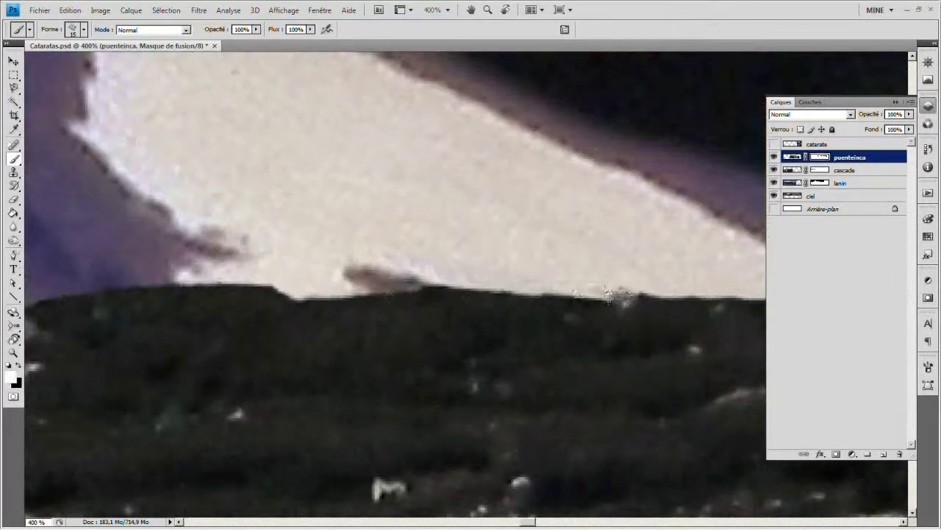
{"action": "scroll", "coordinate": [266, 324], "scroll_direction": "left", "scroll_amount": 5}
{"action": "scroll", "coordinate": [271, 301], "scroll_direction": "right", "scroll_amount": 3}
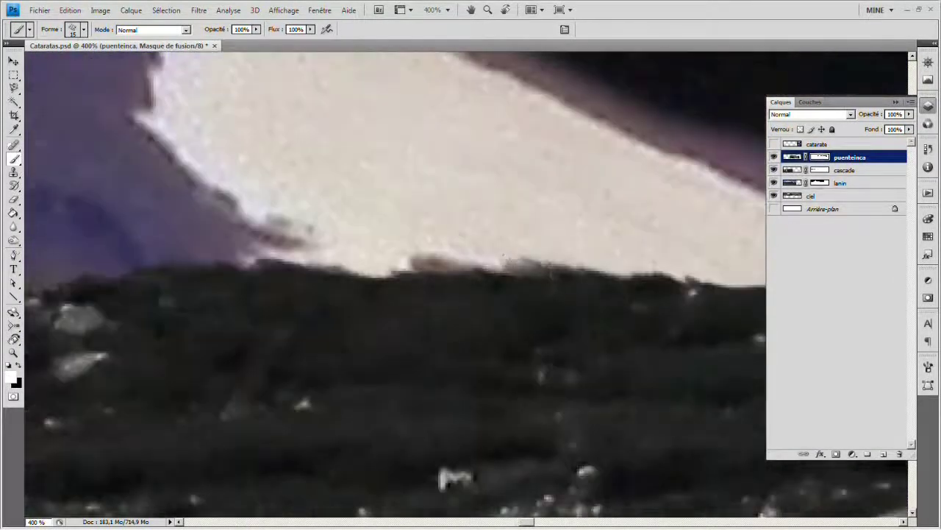
{"action": "scroll", "coordinate": [271, 303], "scroll_direction": "right", "scroll_amount": 3}
{"action": "scroll", "coordinate": [271, 307], "scroll_direction": "right", "scroll_amount": 3}
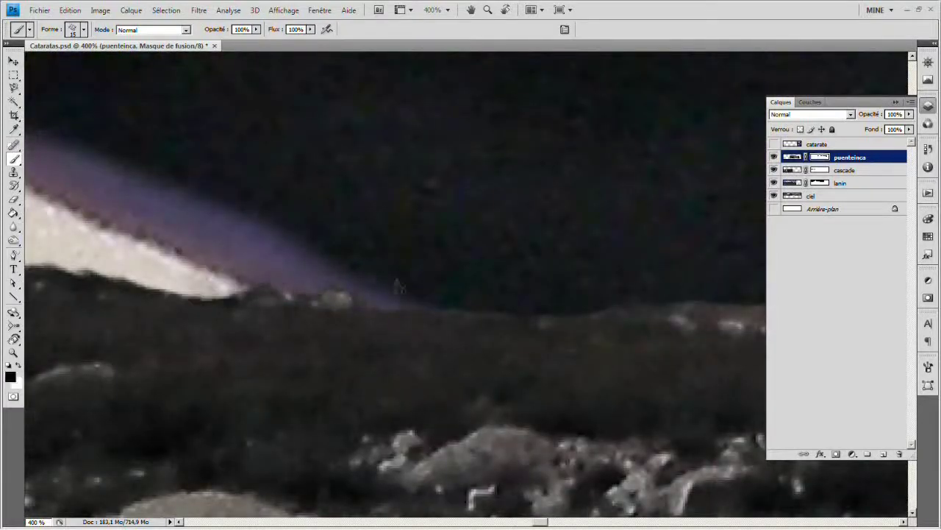
{"action": "scroll", "coordinate": [394, 284], "scroll_direction": "right", "scroll_amount": 3}
Step: Pan along the hillside, alternating black and white to touch up the puenteinca mask
{"action": "scroll", "coordinate": [394, 285], "scroll_direction": "right", "scroll_amount": 3}
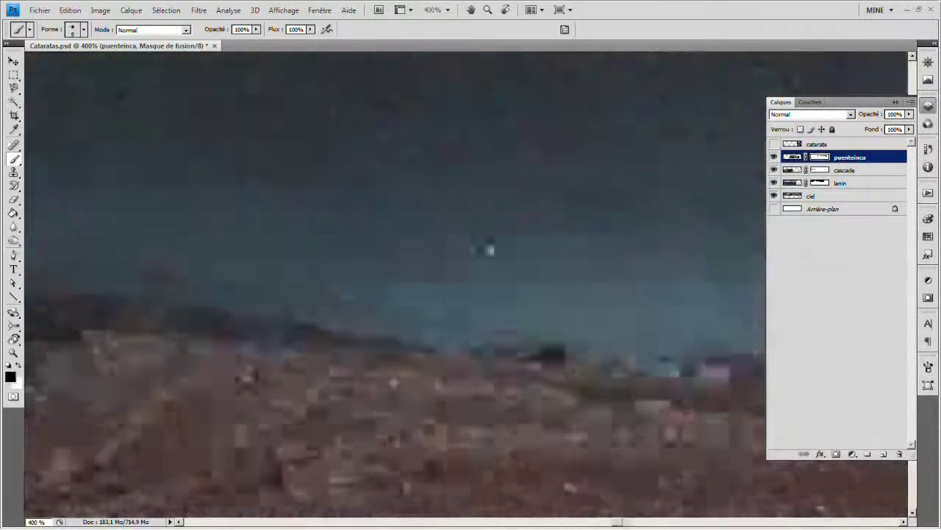
{"action": "key", "text": "x"}
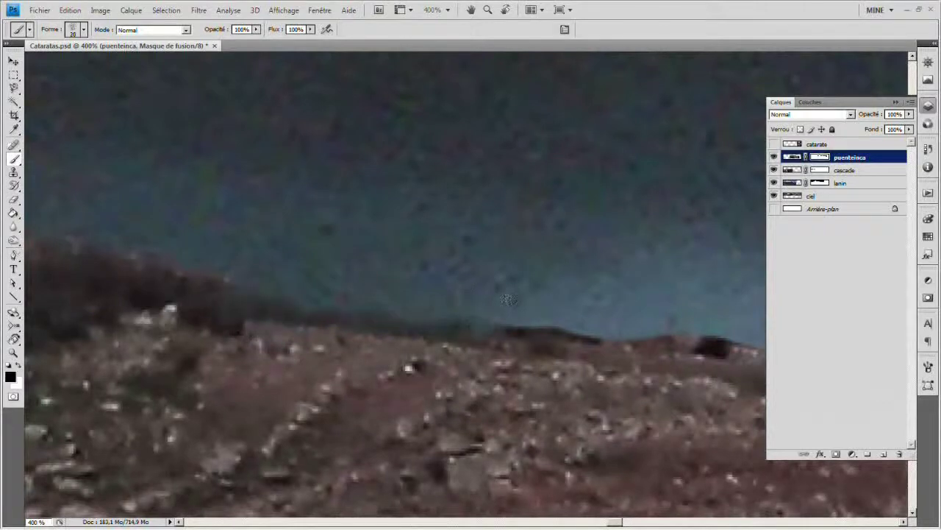
{"action": "scroll", "coordinate": [508, 299], "scroll_direction": "right", "scroll_amount": 3}
{"action": "scroll", "coordinate": [430, 294], "scroll_direction": "right", "scroll_amount": 3}
{"action": "scroll", "coordinate": [399, 294], "scroll_direction": "right", "scroll_amount": 2}
{"action": "scroll", "coordinate": [356, 308], "scroll_direction": "right", "scroll_amount": 3}
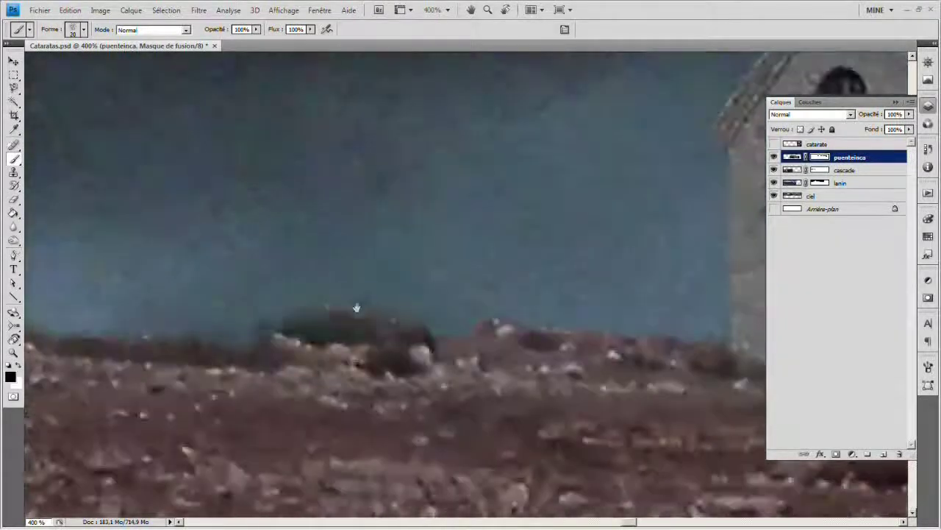
{"action": "scroll", "coordinate": [356, 307], "scroll_direction": "left", "scroll_amount": 3}
{"action": "key", "text": "x"}
{"action": "scroll", "coordinate": [367, 324], "scroll_direction": "left", "scroll_amount": 3}
{"action": "scroll", "coordinate": [373, 333], "scroll_direction": "left", "scroll_amount": 3}
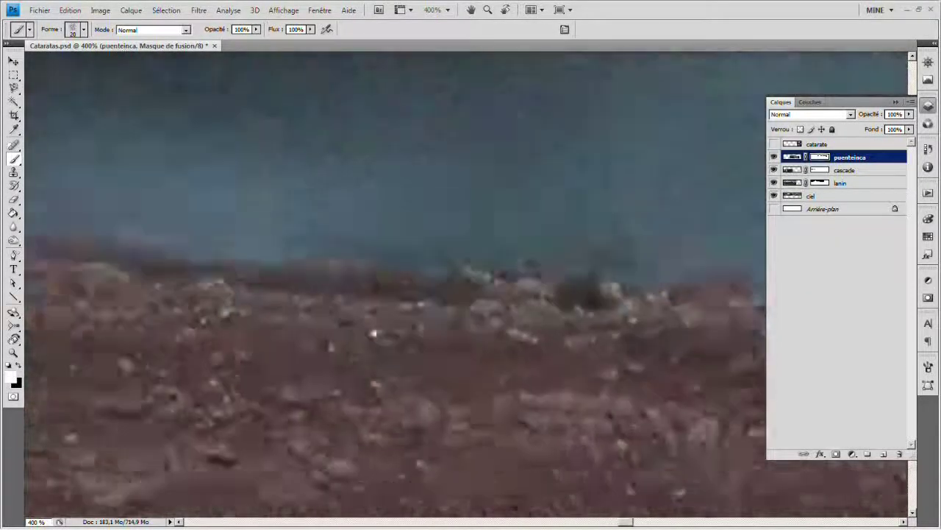
{"action": "scroll", "coordinate": [374, 333], "scroll_direction": "up", "scroll_amount": 1}
{"action": "scroll", "coordinate": [368, 323], "scroll_direction": "right", "scroll_amount": 3}
{"action": "scroll", "coordinate": [360, 316], "scroll_direction": "right", "scroll_amount": 3}
Step: Paint black along the hillside beside the church roof to reveal the blue sky
{"action": "right_click", "coordinate": [352, 309]}
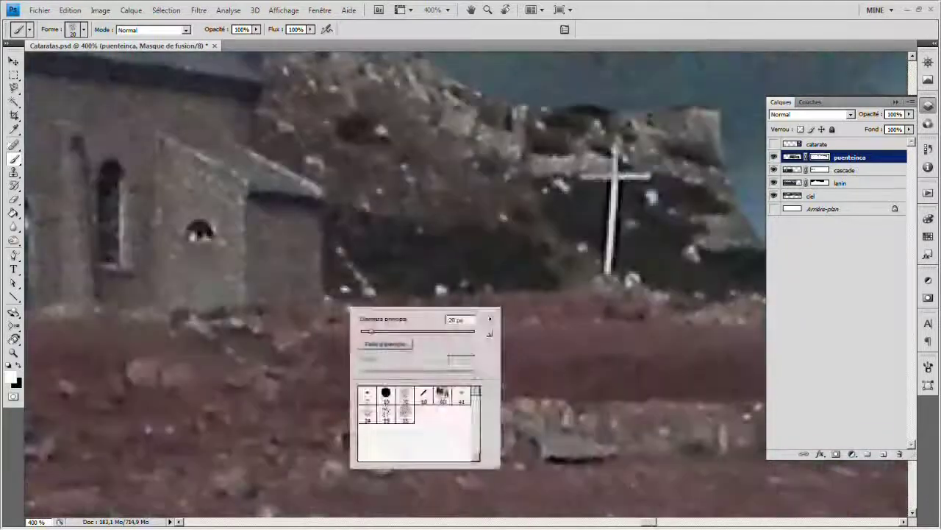
{"action": "key", "text": "Escape"}
{"action": "key", "text": "x"}
{"action": "left_click_drag", "start_coordinate": [360, 236], "coordinate": [662, 220]}
{"action": "scroll", "coordinate": [662, 221], "scroll_direction": "up", "scroll_amount": 5}
{"action": "mouse_move", "coordinate": [294, 220]}
{"action": "left_mouse_down"}
{"action": "mouse_move", "coordinate": [471, 221]}
{"action": "mouse_move", "coordinate": [632, 235]}
{"action": "left_mouse_up"}
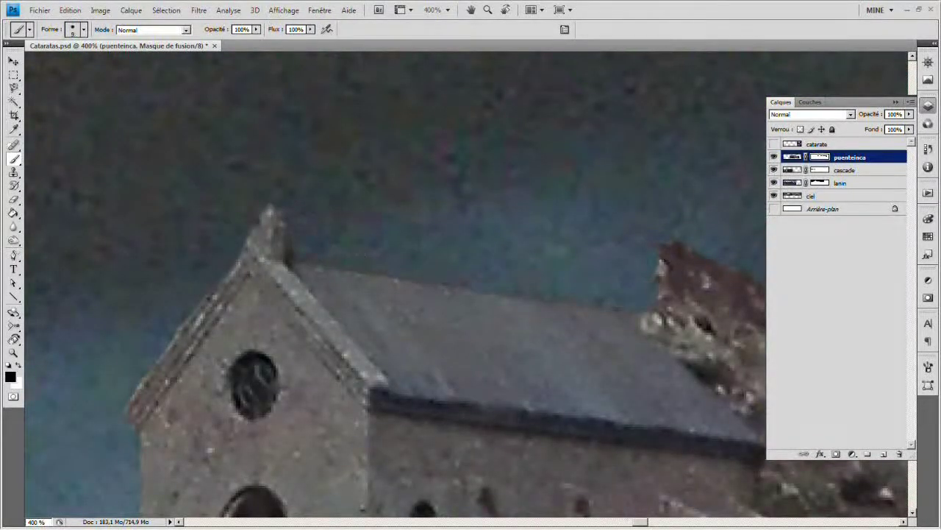
{"action": "scroll", "coordinate": [470, 294], "scroll_direction": "right", "scroll_amount": 5}
{"action": "scroll", "coordinate": [471, 295], "scroll_direction": "down", "scroll_amount": 10}
{"action": "key", "text": "ctrl+minus"}
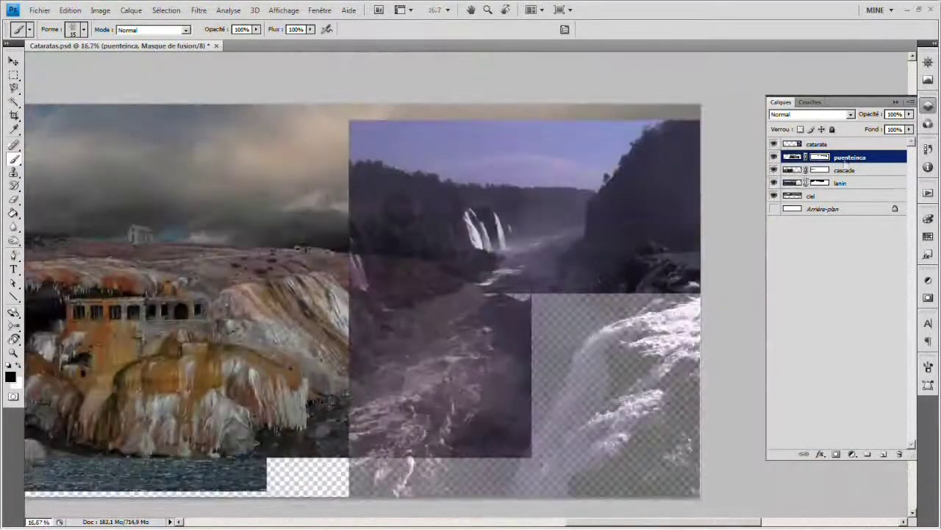
Step: Select the catarate layer and nudge it slightly down and right
{"action": "left_click_drag", "start_coordinate": [817, 144], "coordinate": [754, 228]}
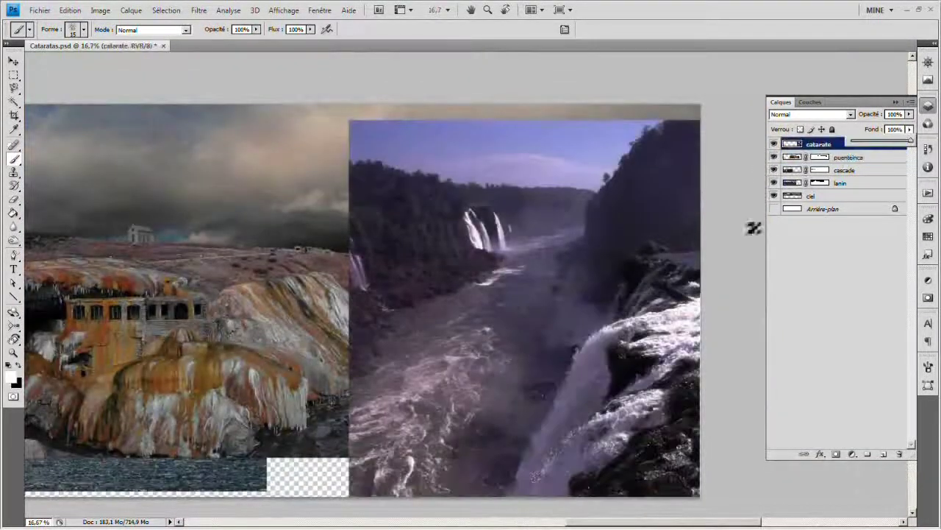
{"action": "key", "text": "v"}
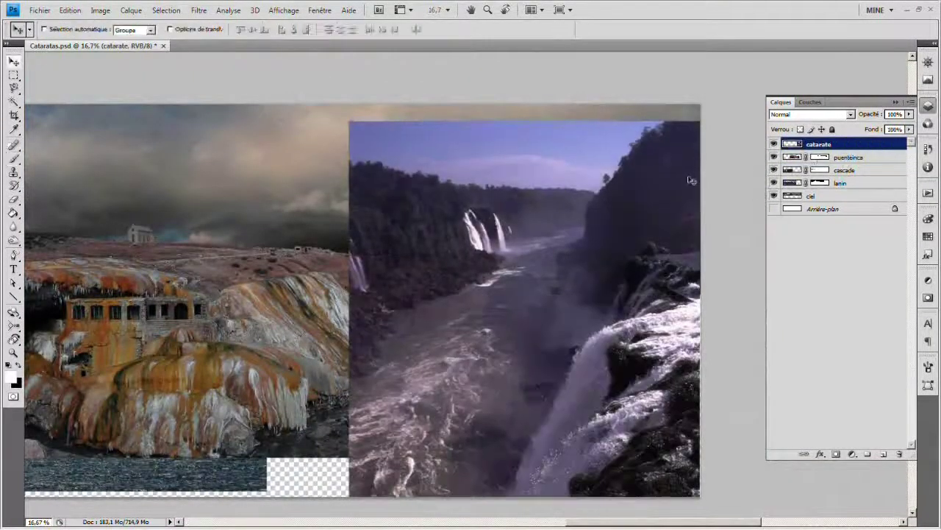
{"action": "left_click_drag", "start_coordinate": [685, 172], "coordinate": [688, 195]}
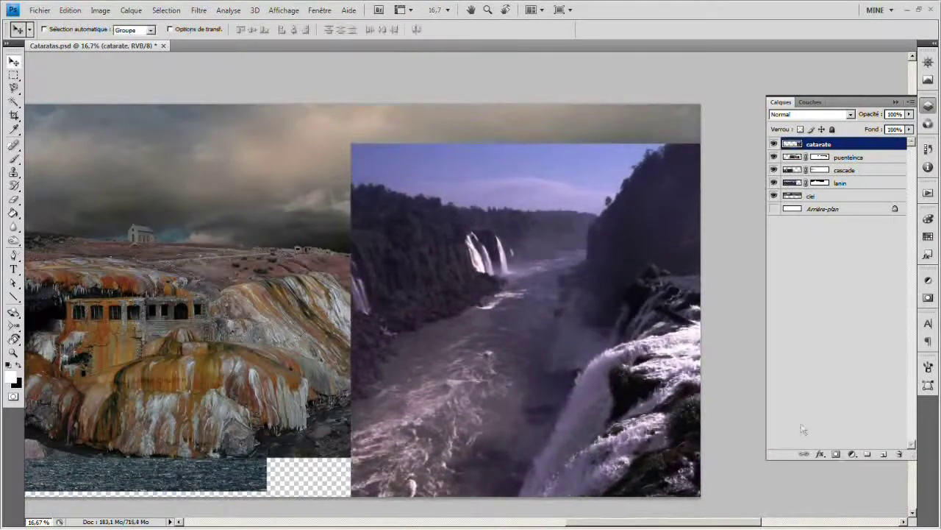
Step: Add a mask to catarate and paint black over its blue sky and left cliff edges
{"action": "left_click", "coordinate": [836, 453]}
{"action": "key", "text": "b"}
{"action": "key", "text": "x"}
{"action": "mouse_move", "coordinate": [581, 166]}
{"action": "left_mouse_down"}
{"action": "mouse_move", "coordinate": [441, 169]}
{"action": "mouse_move", "coordinate": [383, 184]}
{"action": "left_mouse_up"}
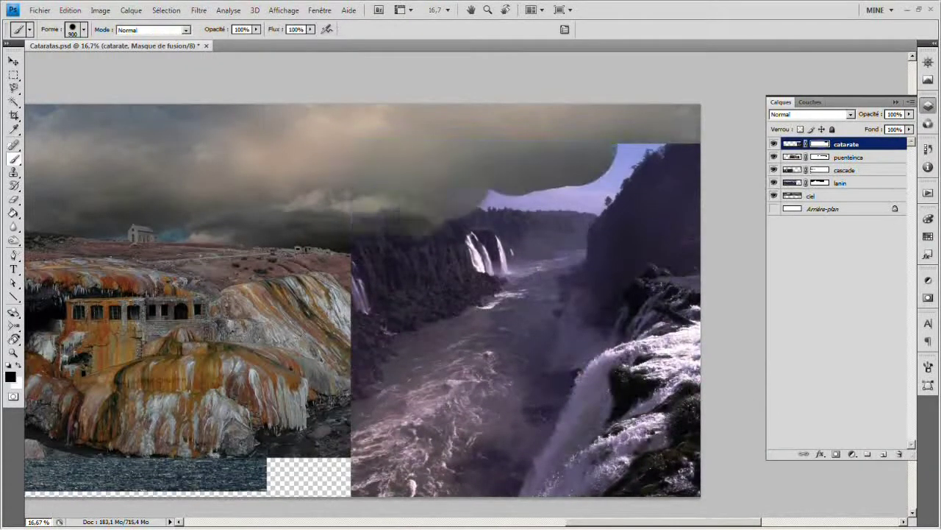
{"action": "left_click_drag", "start_coordinate": [425, 247], "coordinate": [360, 345]}
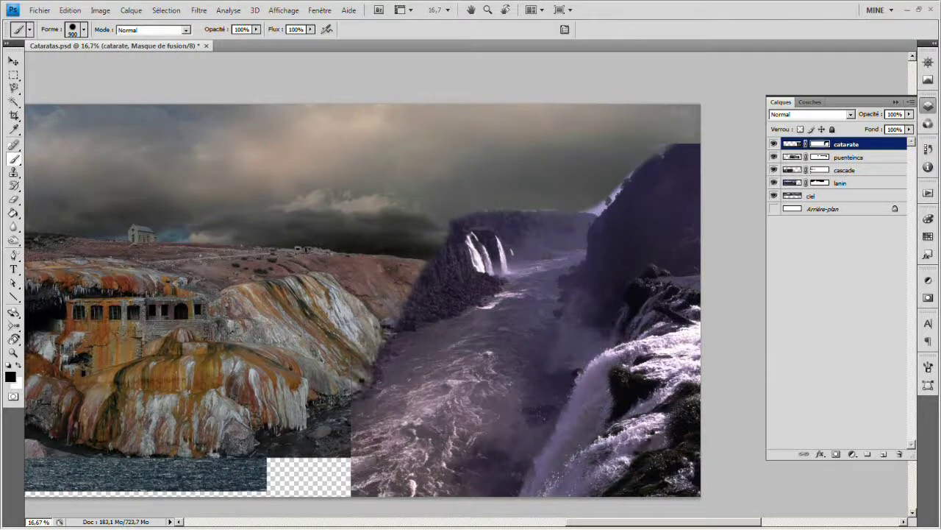
{"action": "left_click_drag", "start_coordinate": [378, 393], "coordinate": [367, 460]}
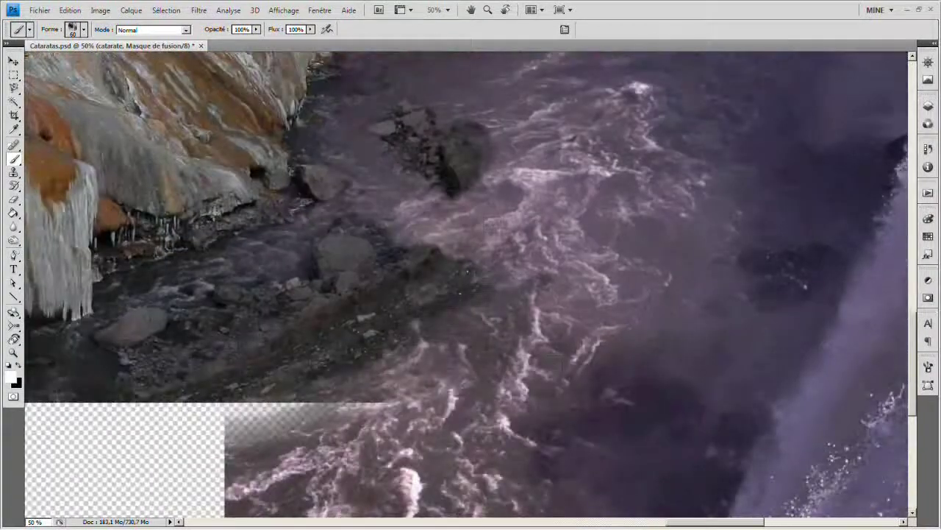
Step: Soften the seam along the top of the waterfall's lower patch and fit the panorama on screen
{"action": "left_click_drag", "start_coordinate": [370, 399], "coordinate": [297, 425]}
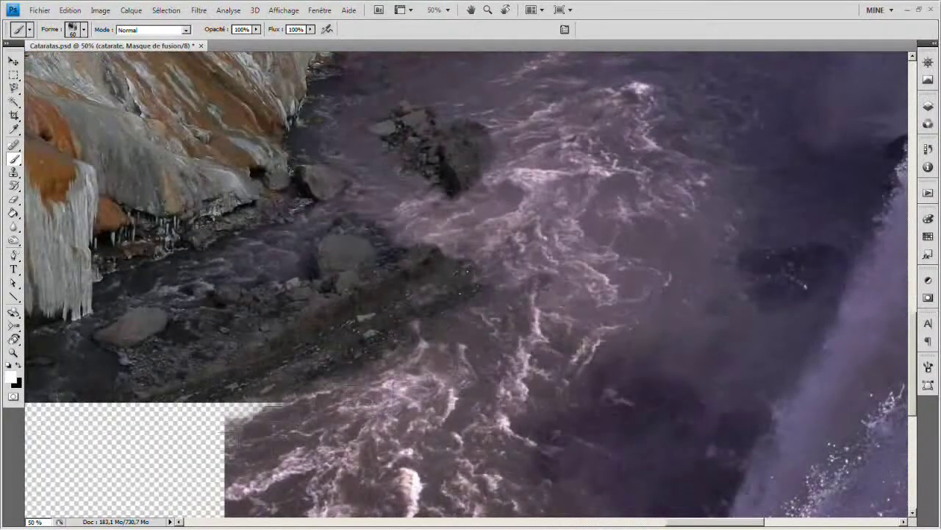
{"action": "key", "text": "ctrl+0"}
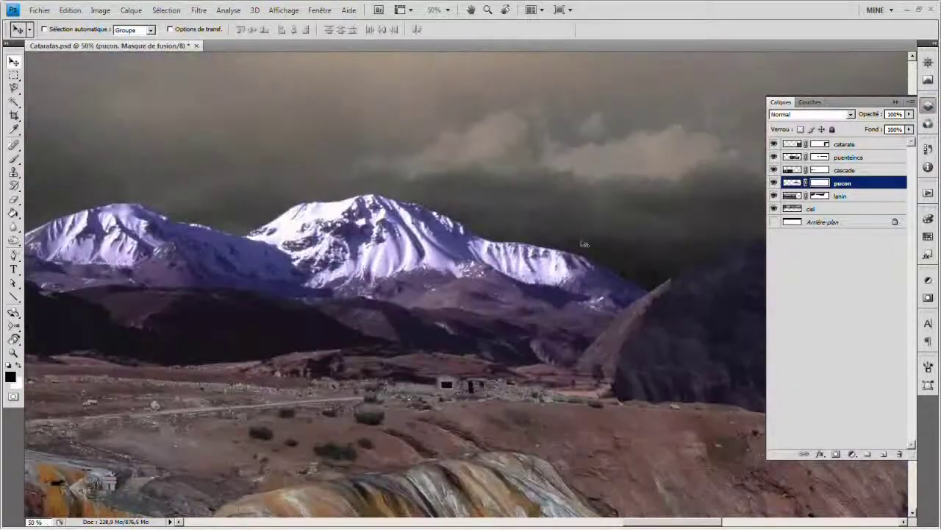
Step: Paint the pucon mountain mask in white along the ridge, moving between the lanin and catarate layers
{"action": "key", "text": "b"}
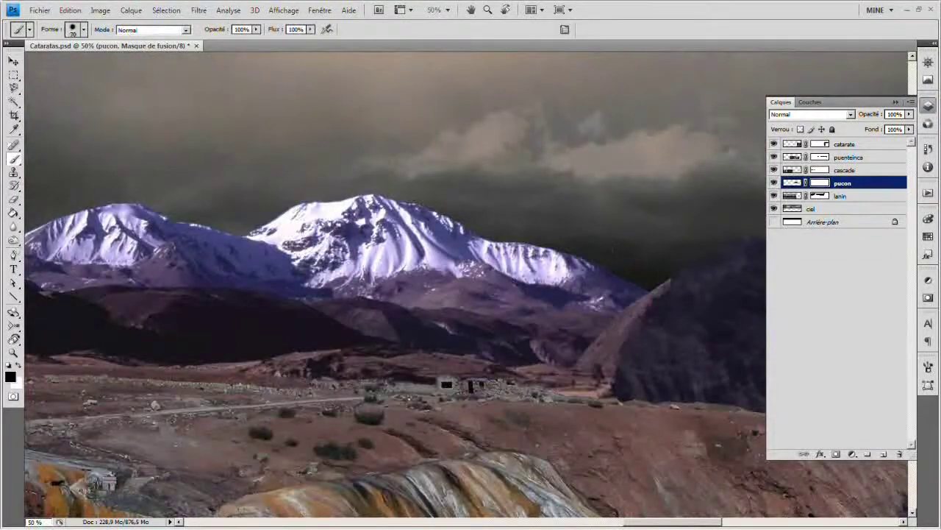
{"action": "scroll", "coordinate": [470, 243], "scroll_direction": "up", "scroll_amount": 5}
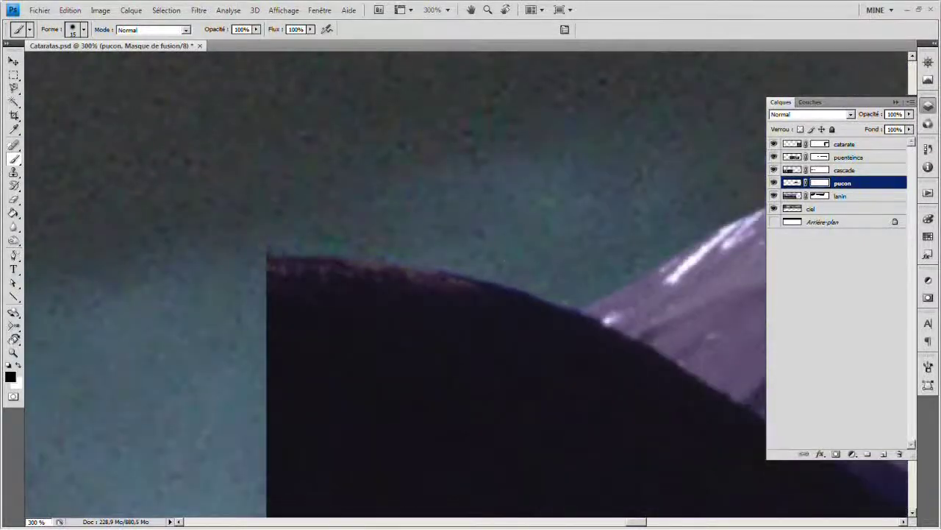
{"action": "scroll", "coordinate": [452, 252], "scroll_direction": "down", "scroll_amount": 3}
{"action": "left_click", "coordinate": [846, 144]}
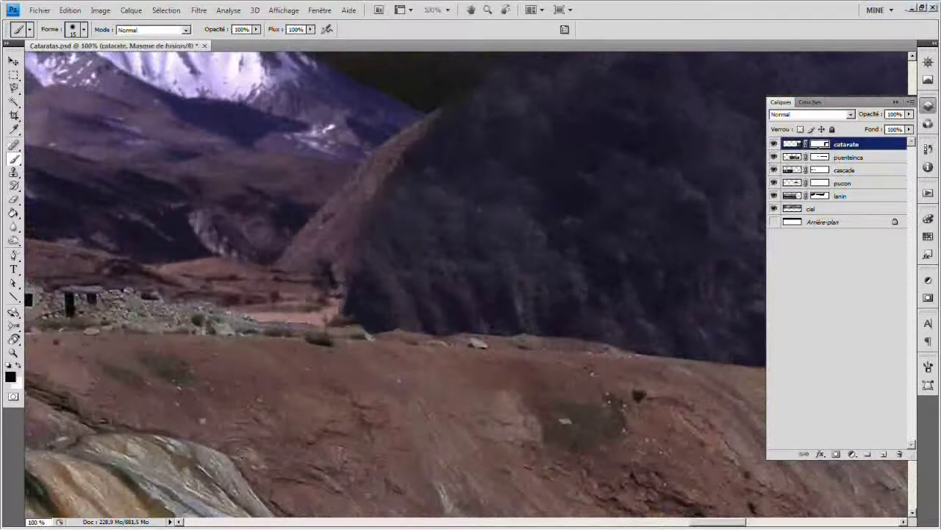
{"action": "scroll", "coordinate": [441, 221], "scroll_direction": "up", "scroll_amount": 3}
{"action": "left_click", "coordinate": [843, 183]}
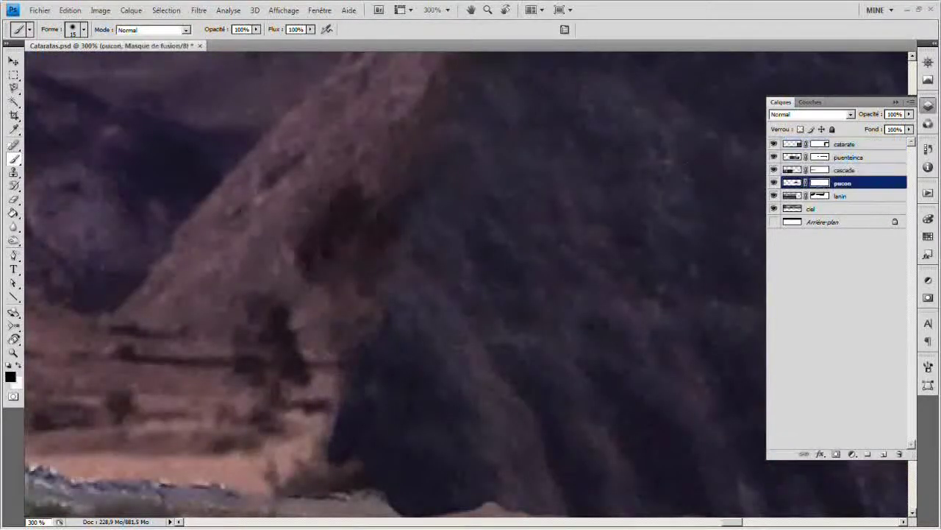
{"action": "key", "text": "x"}
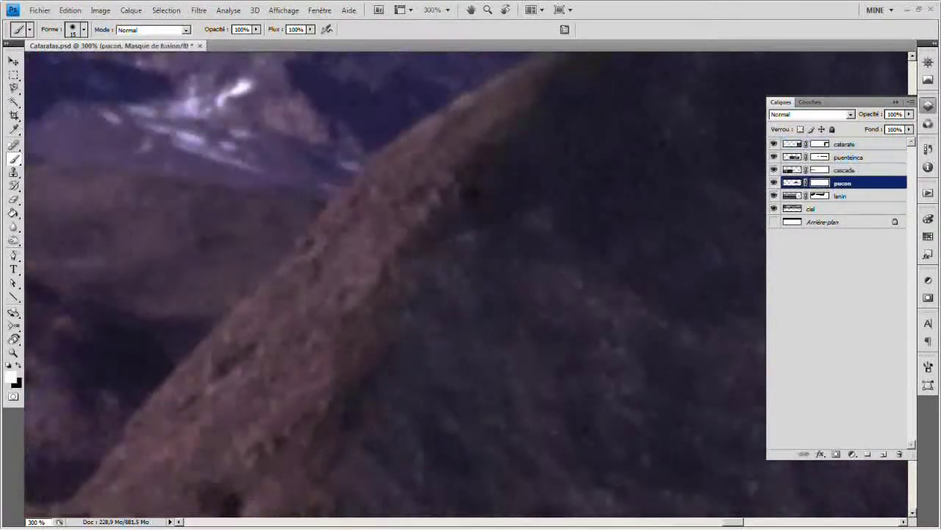
{"action": "key", "text": "alt+bracketleft"}
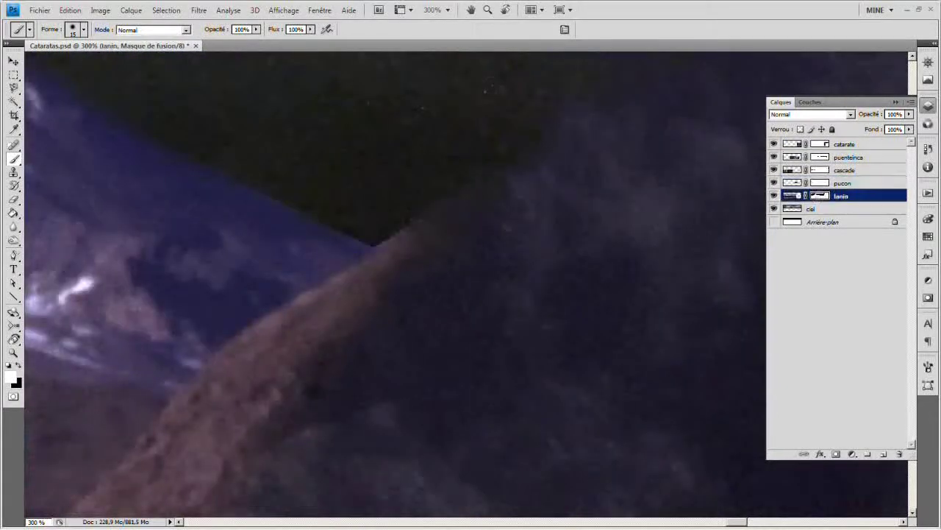
{"action": "key", "text": "alt+shift+bracketright"}
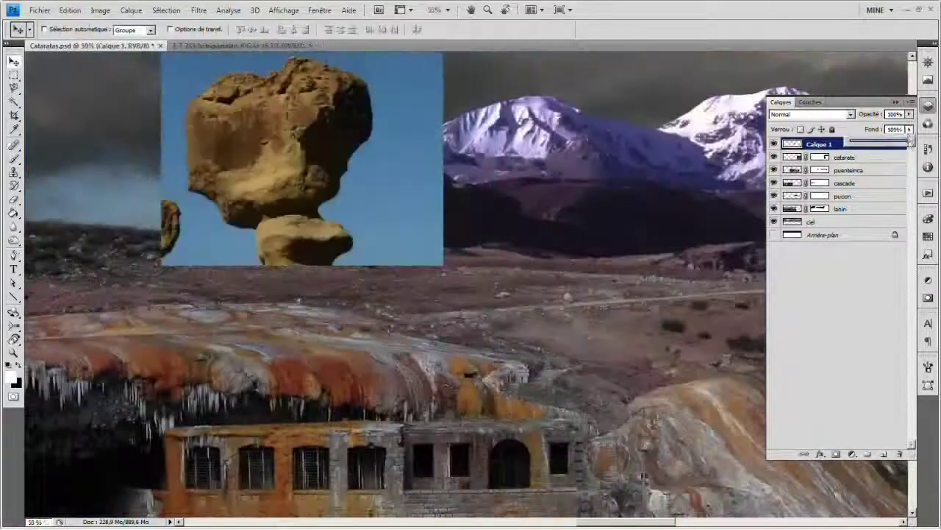
Step: Lower Calque 1's fill, Magic Wand its blue sky, refine the edge and delete the sky
{"action": "left_click_drag", "start_coordinate": [908, 140], "coordinate": [886, 141]}
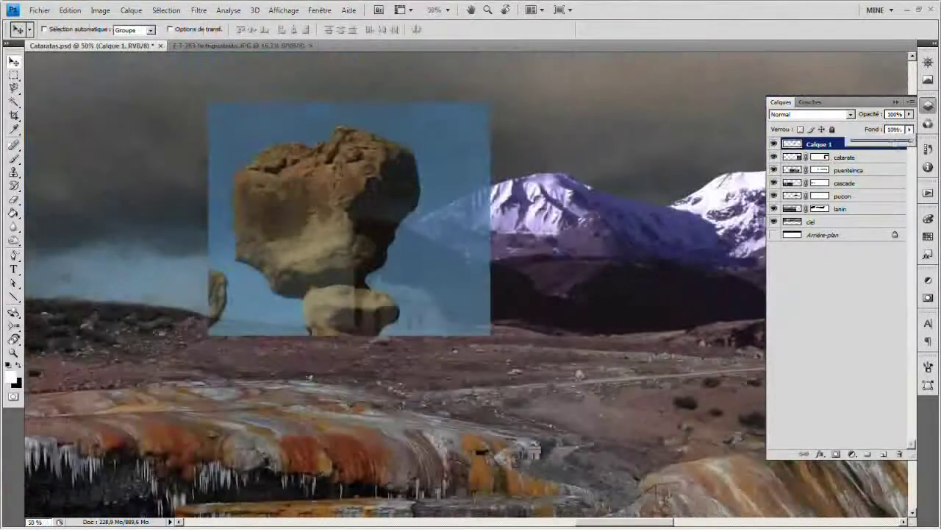
{"action": "key", "text": "w"}
{"action": "left_click", "coordinate": [468, 248]}
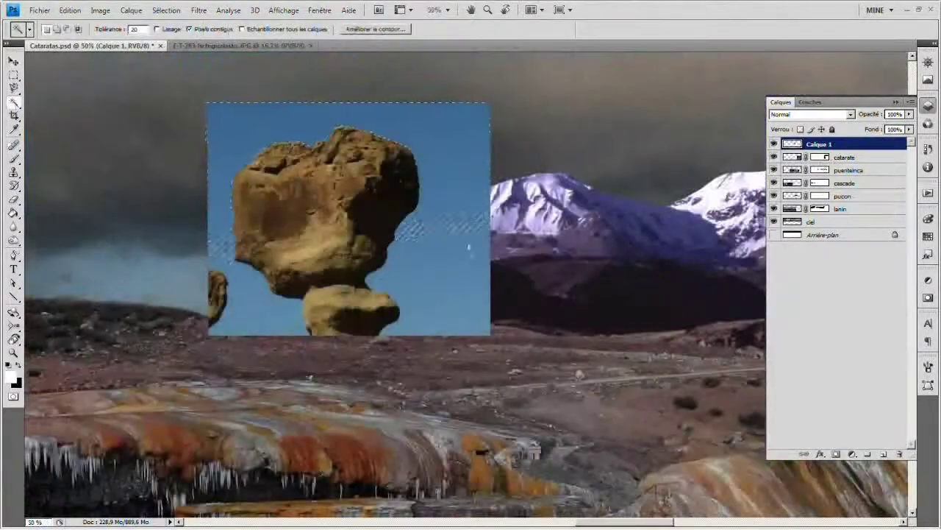
{"action": "left_click", "coordinate": [166, 10]}
{"action": "left_click", "coordinate": [199, 118]}
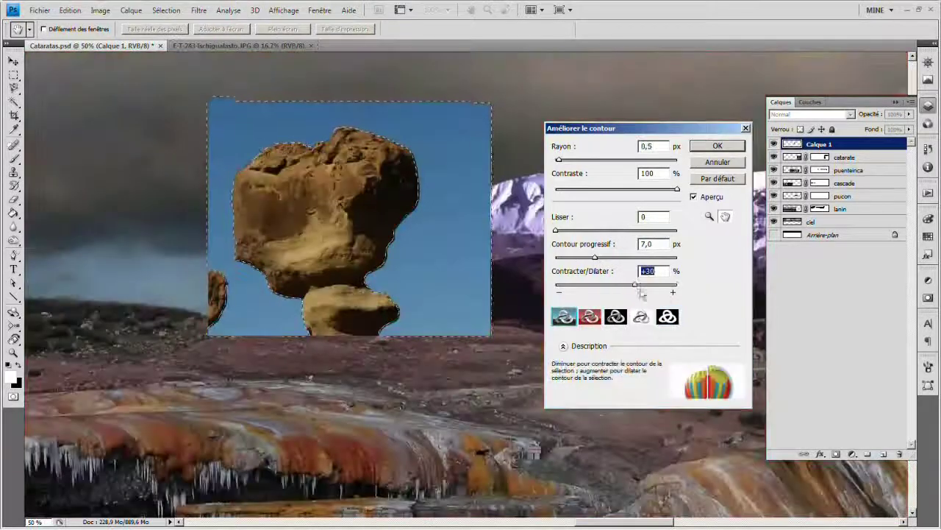
{"action": "key", "text": "Return"}
{"action": "key", "text": "Delete"}
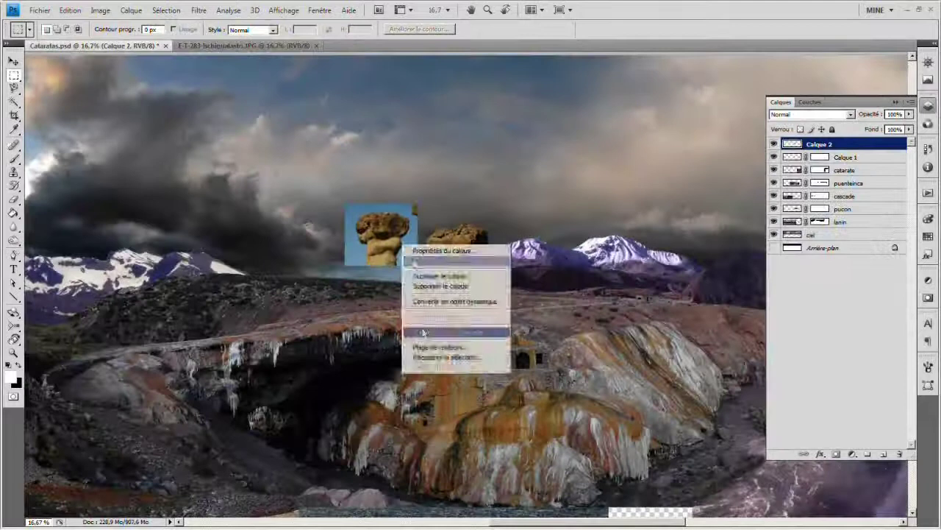
Step: Commit the enlarged second rock and select its blue background for masking
{"action": "left_click", "coordinate": [425, 333]}
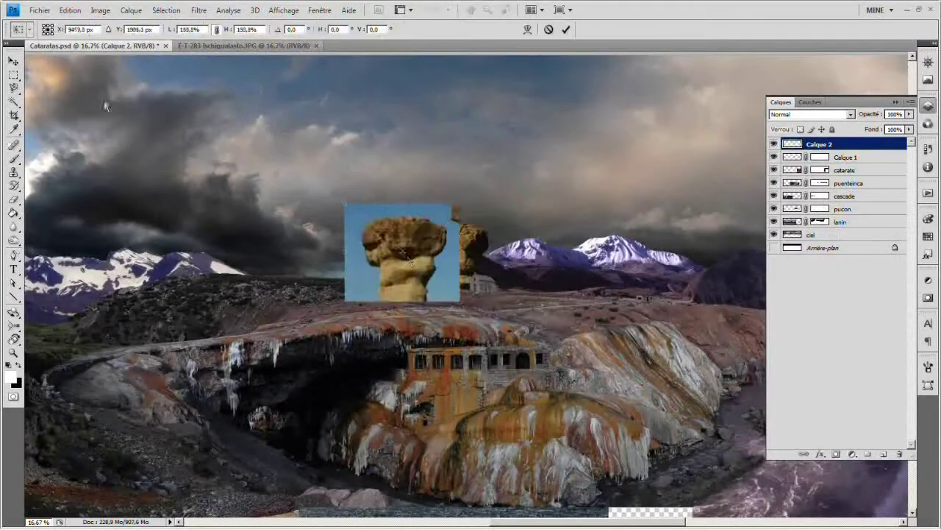
{"action": "key", "text": "v"}
{"action": "left_click", "coordinate": [391, 210]}
{"action": "left_click", "coordinate": [835, 454], "text": "alt"}
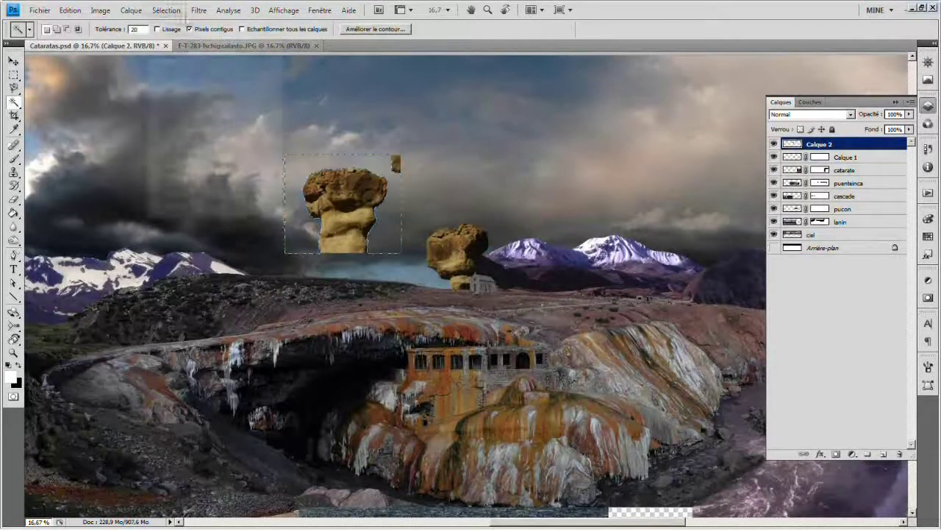
{"action": "key", "text": "b"}
Step: Move Calque 2 below Calque 1, slide it beside the first rock, and target Calque 1's mask
{"action": "key", "text": "v"}
{"action": "key", "text": "ctrl+bracketleft"}
{"action": "mouse_move", "coordinate": [345, 209]}
{"action": "left_mouse_down"}
{"action": "mouse_move", "coordinate": [430, 221]}
{"action": "mouse_move", "coordinate": [393, 252]}
{"action": "left_mouse_up"}
{"action": "scroll", "coordinate": [408, 287], "scroll_direction": "up", "scroll_amount": 4}
{"action": "key", "text": "b"}
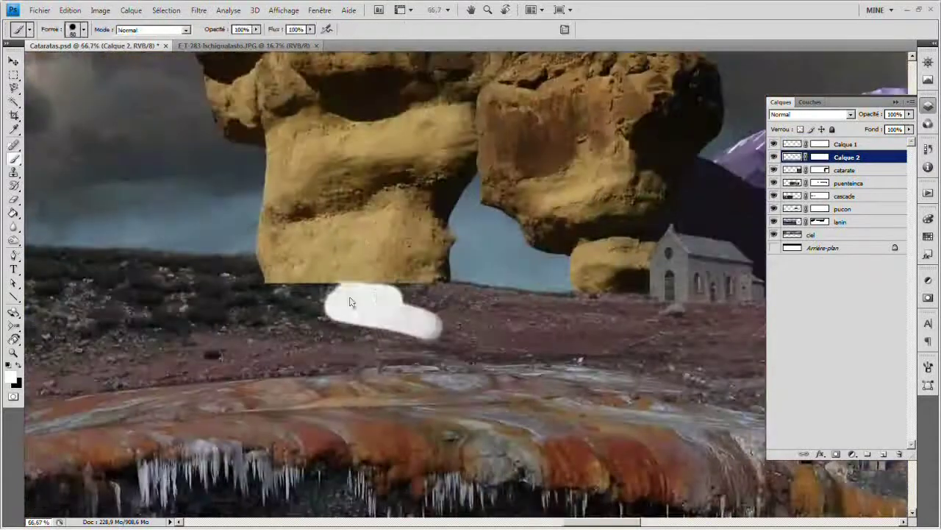
{"action": "key", "text": "x"}
{"action": "key", "text": "alt+bracketright"}
{"action": "scroll", "coordinate": [360, 267], "scroll_direction": "down", "scroll_amount": 4}
Step: Paste the next rock cluster from the formations photo, scale it down and mask out its blue sky
{"action": "key", "text": "ctrl+Tab"}
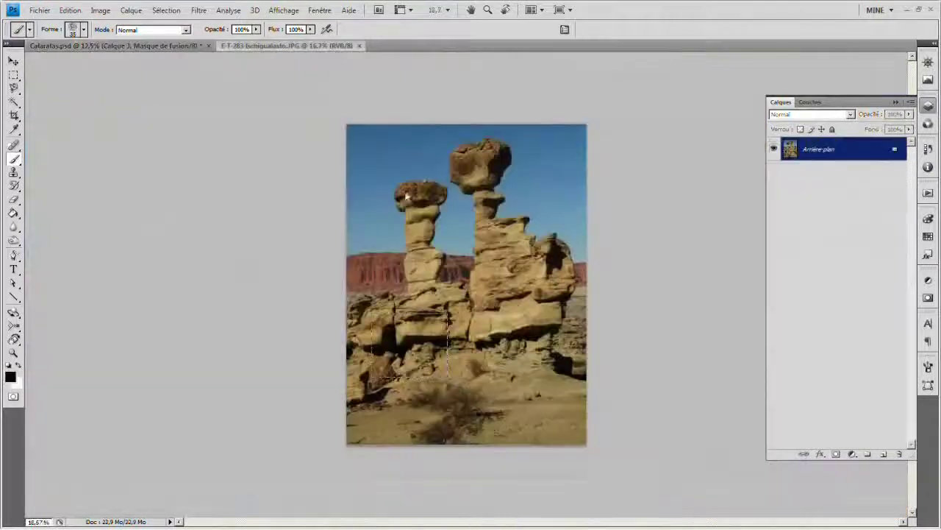
{"action": "key", "text": "v"}
{"action": "left_click_drag", "start_coordinate": [456, 149], "coordinate": [456, 243]}
{"action": "key", "text": "ctrl+t"}
{"action": "right_click", "coordinate": [406, 276]}
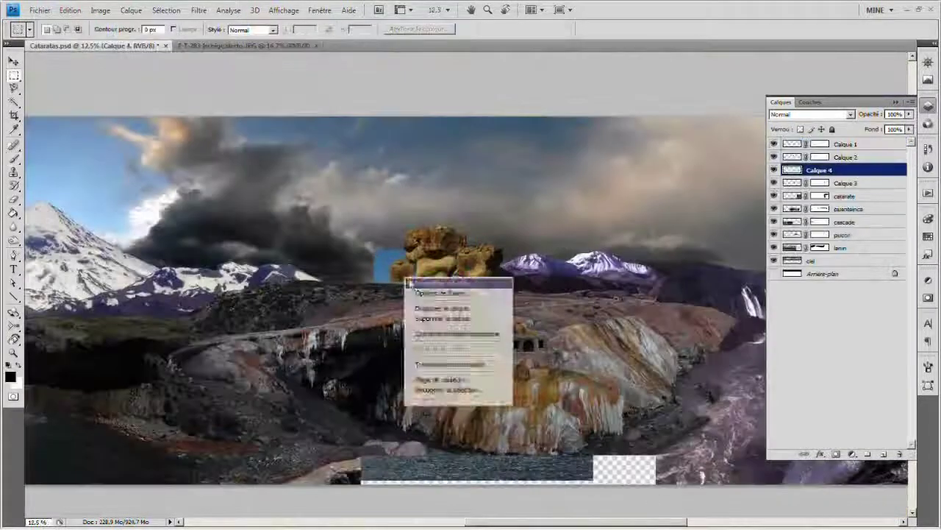
{"action": "key", "text": "Escape"}
{"action": "left_click", "coordinate": [166, 11]}
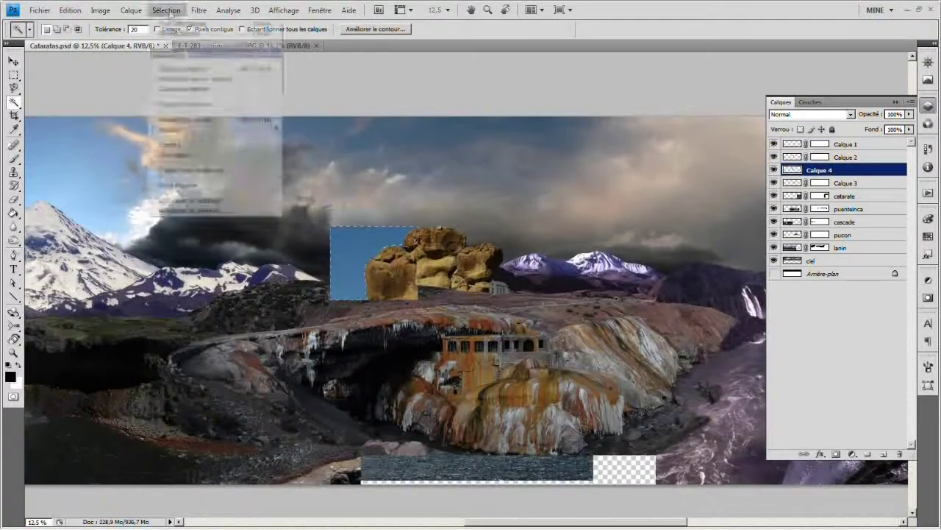
{"action": "left_click", "coordinate": [836, 454], "text": "alt"}
{"action": "key", "text": "ctrl+plus"}
{"action": "key", "text": "ctrl+plus"}
{"action": "key", "text": "ctrl+plus"}
{"action": "key", "text": "b"}
{"action": "right_click", "coordinate": [351, 330]}
Step: Paint away the blue strip under the rocks with a 30 px brush
{"action": "key", "text": "x"}
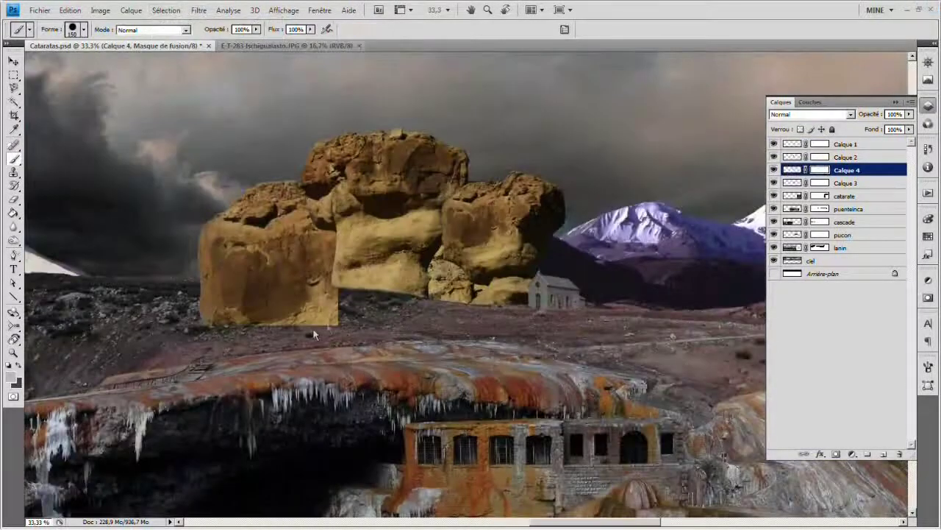
{"action": "left_click_drag", "start_coordinate": [312, 327], "coordinate": [206, 301]}
{"action": "key", "text": "ctrl+plus"}
{"action": "key", "text": "ctrl+plus"}
{"action": "right_click", "coordinate": [324, 359]}
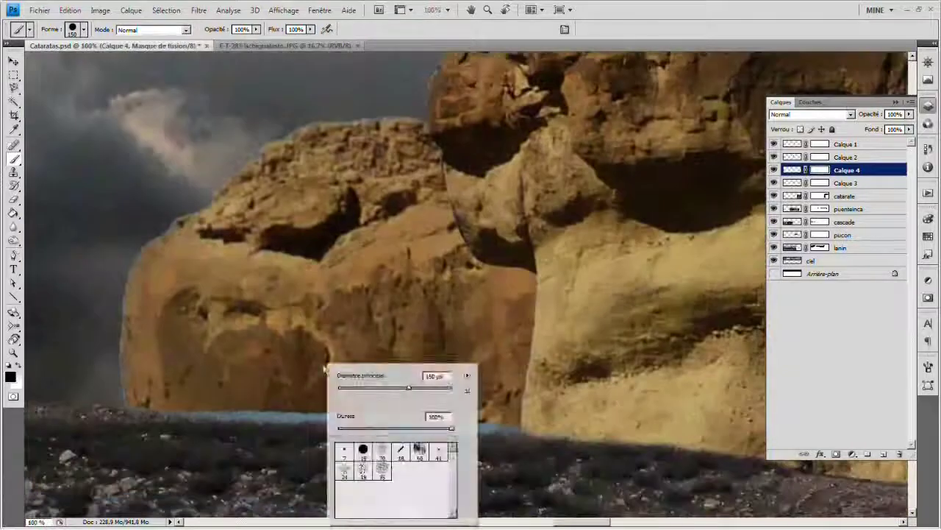
{"action": "type", "text": "30"}
{"action": "key", "text": "Return"}
{"action": "key", "text": "x"}
{"action": "left_click_drag", "start_coordinate": [242, 416], "coordinate": [437, 416]}
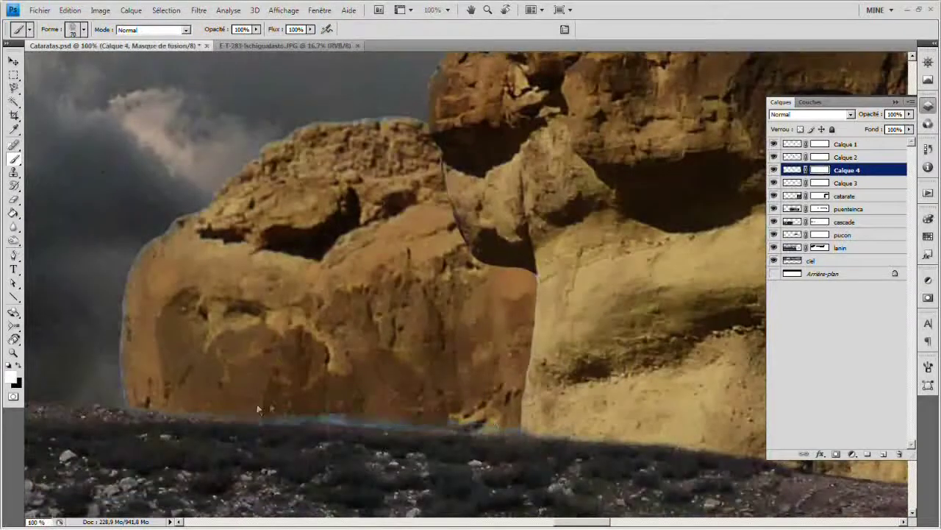
Step: Zoom in closer on the rock seam and retouch the Calque 1 and Calque 3 masks
{"action": "key", "text": "ctrl+plus"}
{"action": "key", "text": "ctrl+plus"}
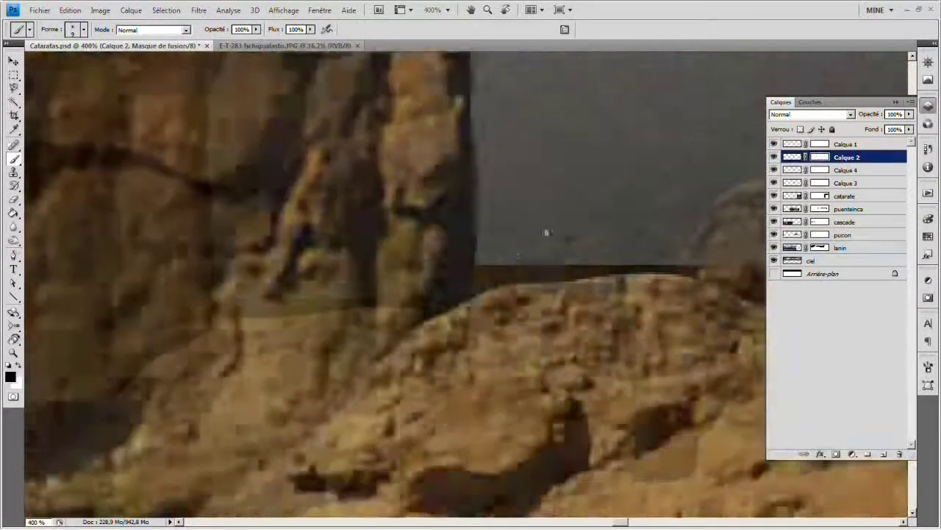
{"action": "key", "text": "ctrl+plus"}
{"action": "key", "text": "x"}
{"action": "key", "text": "alt+bracketright"}
{"action": "key", "text": "alt+bracketright"}
{"action": "key", "text": "x"}
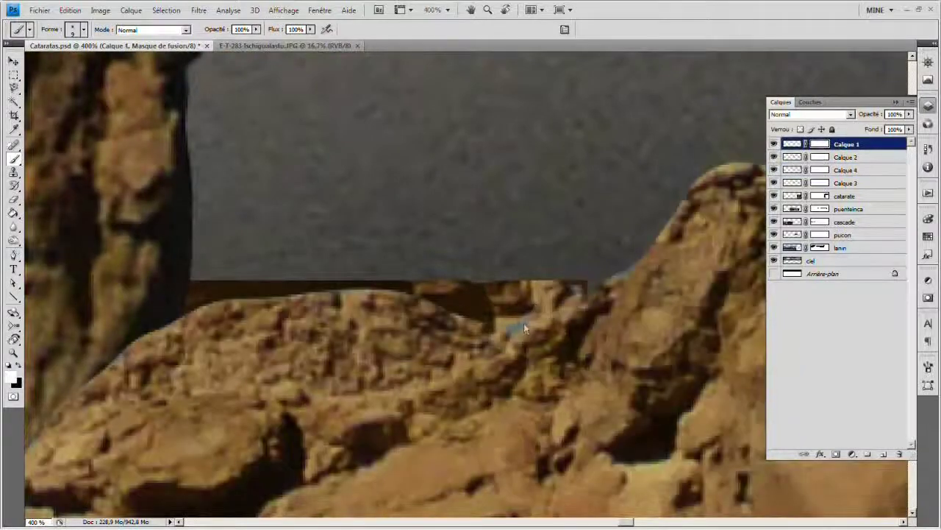
{"action": "key", "text": "alt+bracketleft"}
{"action": "key", "text": "alt+bracketleft"}
{"action": "key", "text": "alt+bracketleft"}
{"action": "key", "text": "x"}
Step: Hide the brown band under the sky on Calque 3's mask and move to another rock edge
{"action": "left_click_drag", "start_coordinate": [545, 295], "coordinate": [183, 303]}
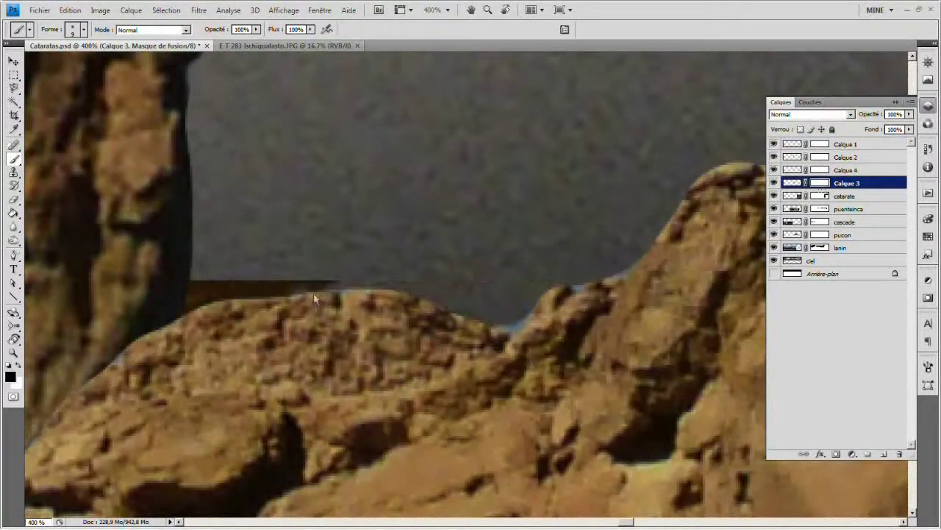
{"action": "key", "text": "alt+bracketright"}
{"action": "key", "text": "alt+bracketright"}
{"action": "key", "text": "alt+bracketright"}
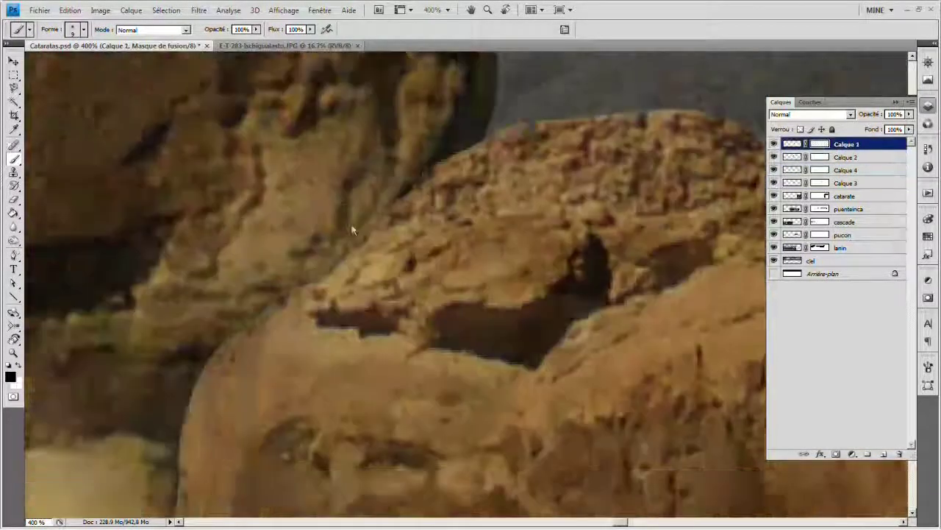
{"action": "left_click_drag", "start_coordinate": [451, 168], "coordinate": [271, 301]}
{"action": "scroll", "coordinate": [271, 302], "scroll_direction": "down", "scroll_amount": 3}
{"action": "scroll", "coordinate": [276, 344], "scroll_direction": "down", "scroll_amount": 3}
{"action": "scroll", "coordinate": [294, 295], "scroll_direction": "down", "scroll_amount": 3}
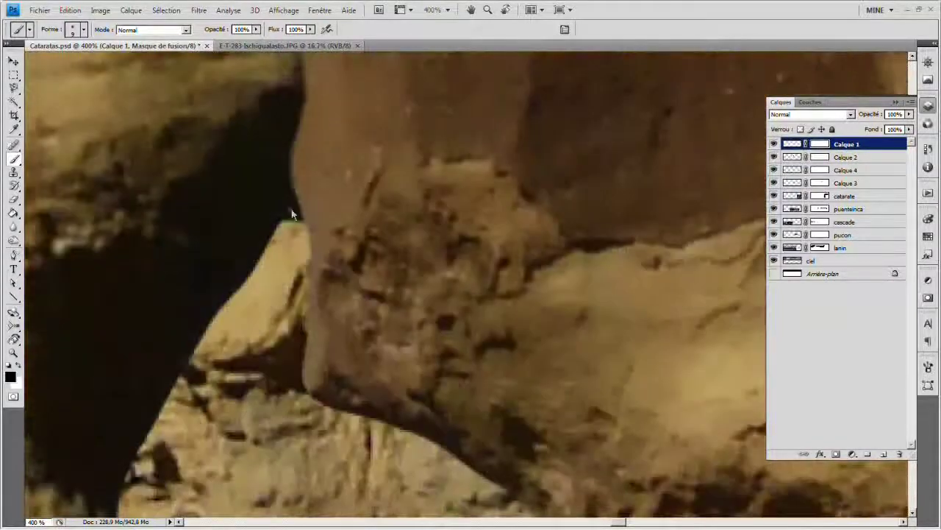
{"action": "scroll", "coordinate": [292, 213], "scroll_direction": "down", "scroll_amount": 3}
{"action": "scroll", "coordinate": [507, 368], "scroll_direction": "down", "scroll_amount": 2}
{"action": "scroll", "coordinate": [470, 351], "scroll_direction": "down", "scroll_amount": 4}
{"action": "scroll", "coordinate": [441, 353], "scroll_direction": "down", "scroll_amount": 4}
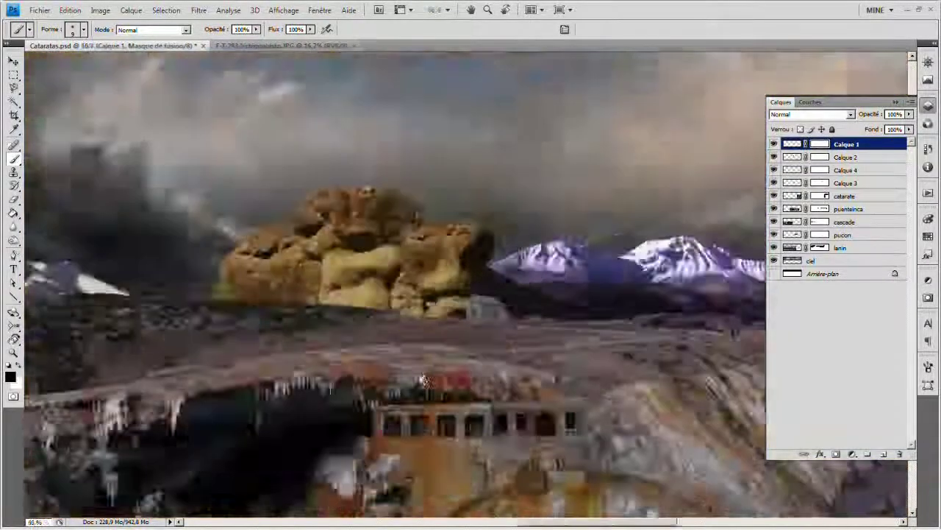
{"action": "scroll", "coordinate": [408, 366], "scroll_direction": "down", "scroll_amount": 3}
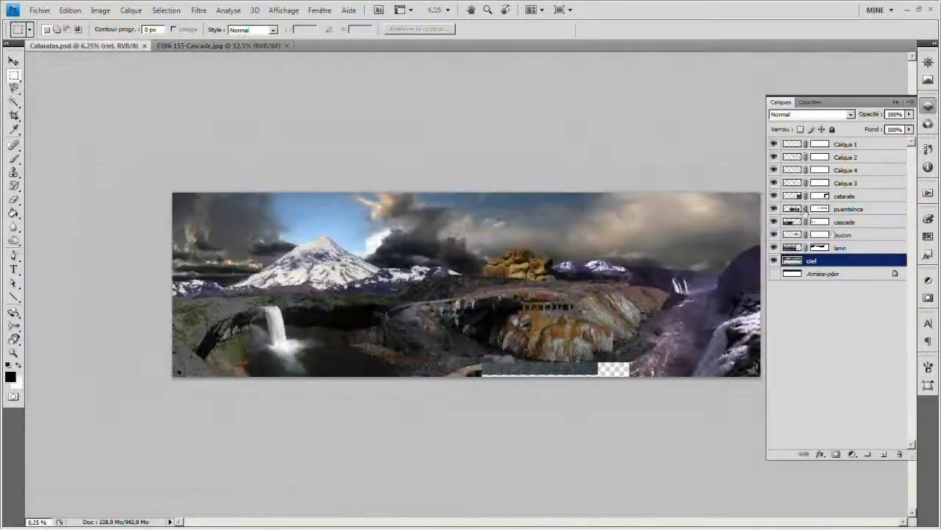
Step: Paste the cascade image along the panorama's bottom at reduced opacity and add a layer mask
{"action": "key", "text": "ctrl+v"}
{"action": "key", "text": "v"}
{"action": "left_click_drag", "start_coordinate": [530, 323], "coordinate": [542, 364]}
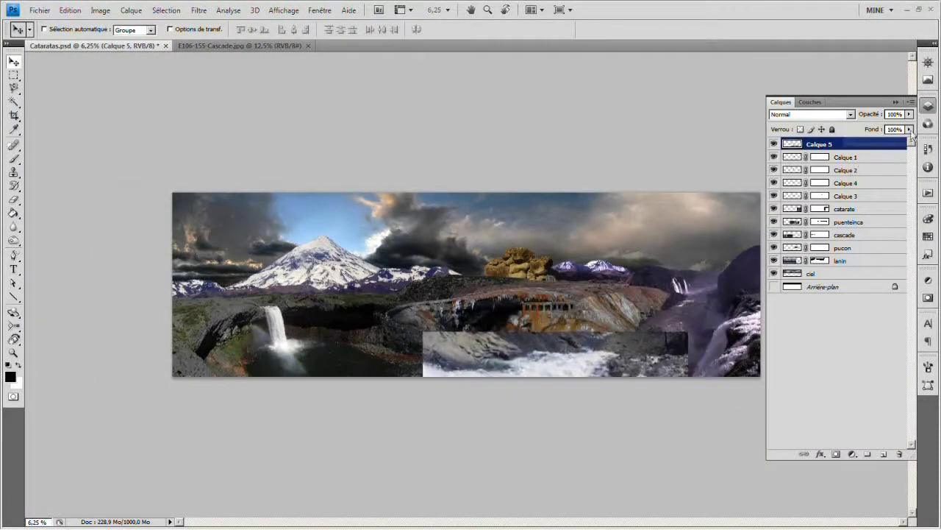
{"action": "key", "text": "shift+7"}
{"action": "key", "text": "shift+7"}
{"action": "scroll", "coordinate": [654, 294], "scroll_direction": "up", "scroll_amount": 3}
{"action": "left_click_drag", "start_coordinate": [536, 298], "coordinate": [528, 299]}
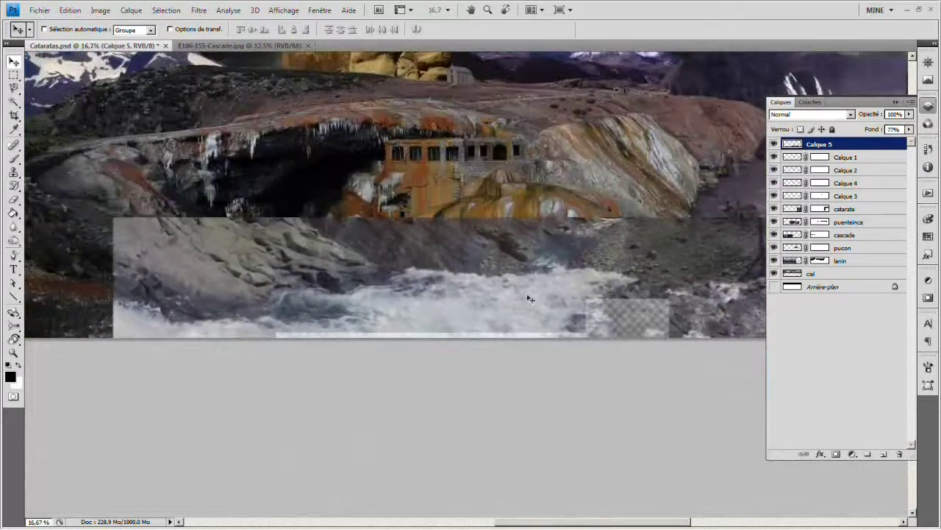
{"action": "left_click_drag", "start_coordinate": [909, 128], "coordinate": [911, 140]}
{"action": "left_click", "coordinate": [836, 454]}
Step: Paint the cascade mask to hide its hard top edge and grey left rocks
{"action": "key", "text": "b"}
{"action": "left_click_drag", "start_coordinate": [508, 228], "coordinate": [121, 232]}
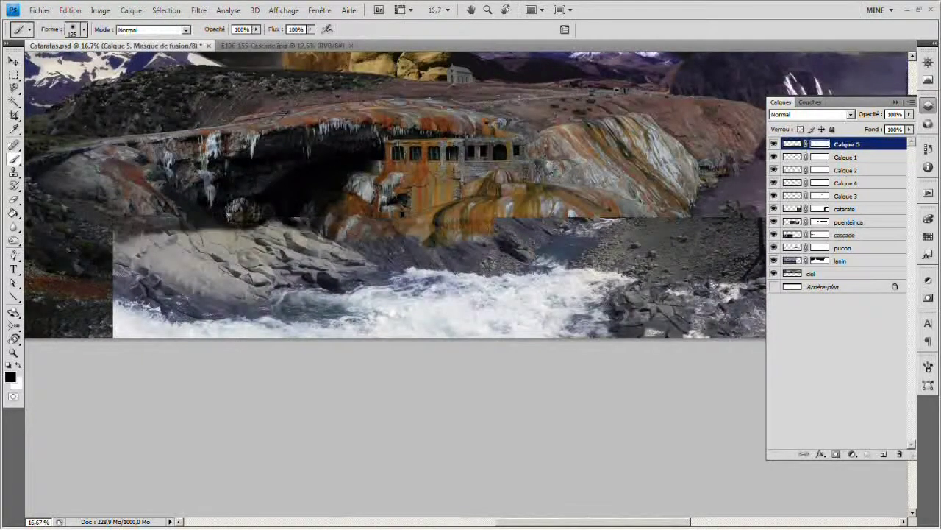
{"action": "left_click_drag", "start_coordinate": [148, 265], "coordinate": [188, 257]}
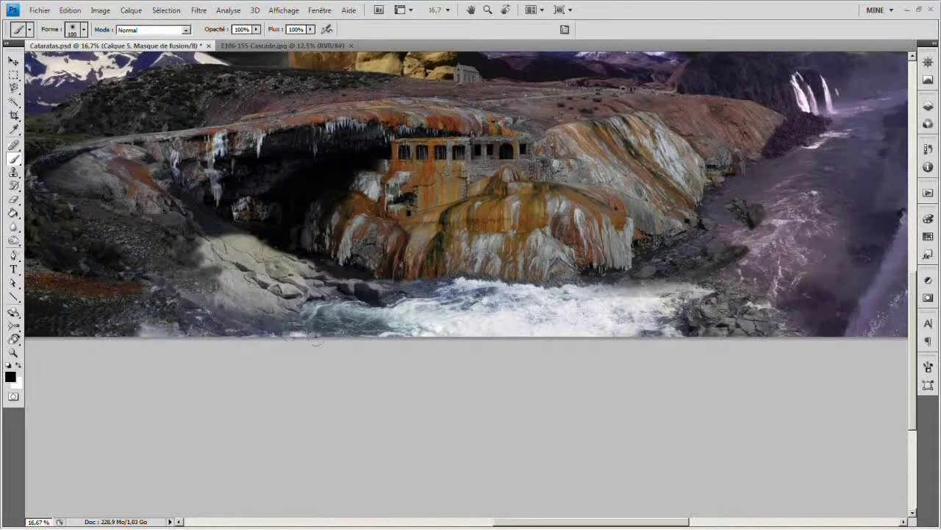
{"action": "left_click_drag", "start_coordinate": [314, 344], "coordinate": [250, 232]}
{"action": "key", "text": "x"}
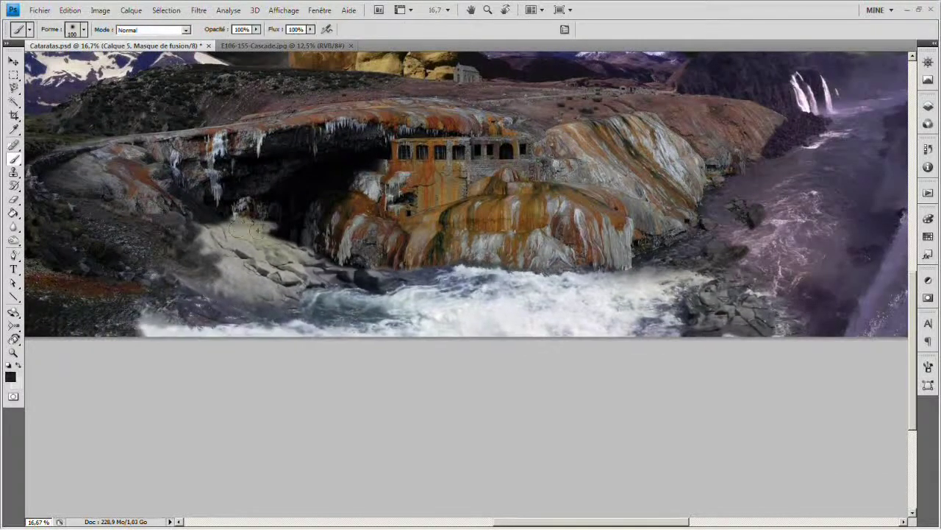
{"action": "left_click_drag", "start_coordinate": [194, 243], "coordinate": [287, 265]}
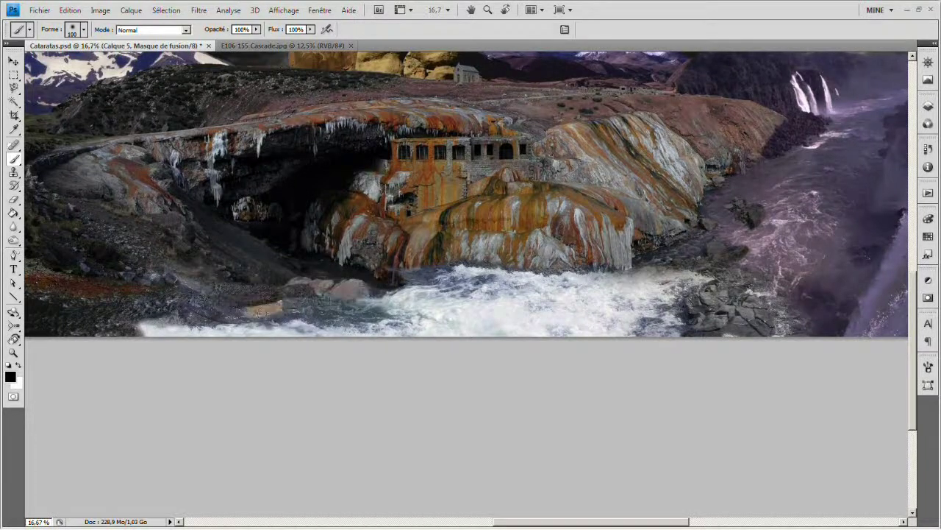
Step: Restore the grey cascade rock, then hide the bottom foam and the dark blue waterline patch
{"action": "key", "text": "ctrl+plus"}
{"action": "key", "text": "x"}
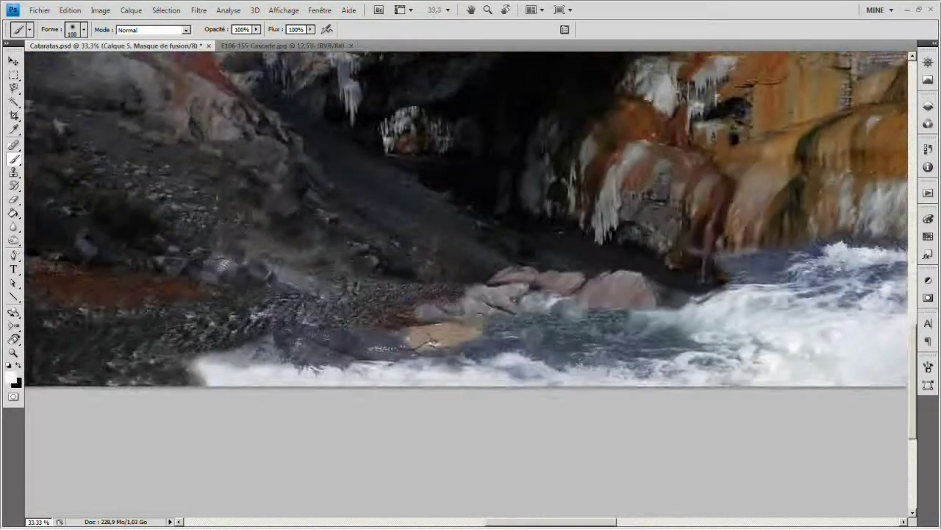
{"action": "mouse_move", "coordinate": [353, 291]}
{"action": "left_mouse_down"}
{"action": "mouse_move", "coordinate": [471, 283]}
{"action": "mouse_move", "coordinate": [258, 221]}
{"action": "left_mouse_up"}
{"action": "key", "text": "x"}
{"action": "left_click_drag", "start_coordinate": [253, 368], "coordinate": [486, 387]}
{"action": "key", "text": "x"}
{"action": "key", "text": "ctrl+plus"}
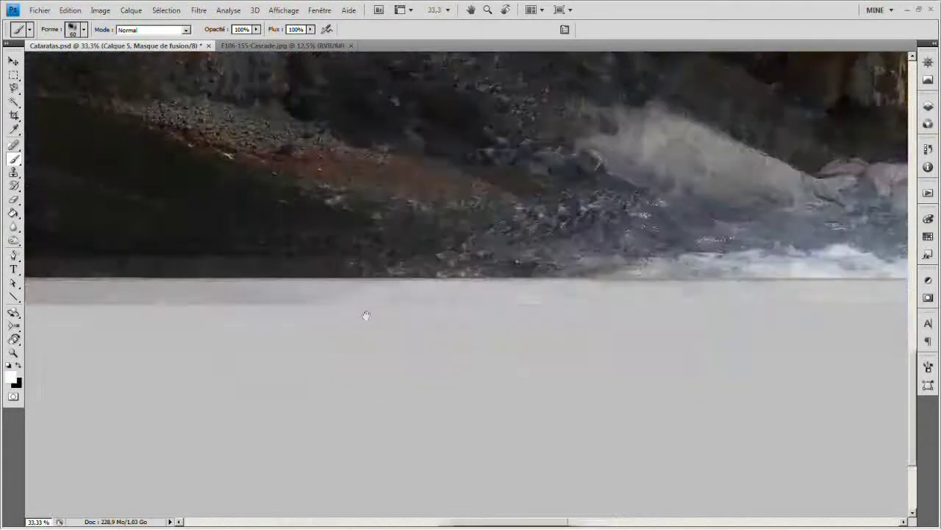
{"action": "left_click_drag", "start_coordinate": [365, 315], "coordinate": [273, 246]}
{"action": "key", "text": "x"}
{"action": "mouse_move", "coordinate": [250, 294]}
{"action": "left_mouse_down"}
{"action": "mouse_move", "coordinate": [412, 242]}
{"action": "mouse_move", "coordinate": [588, 254]}
{"action": "left_mouse_up"}
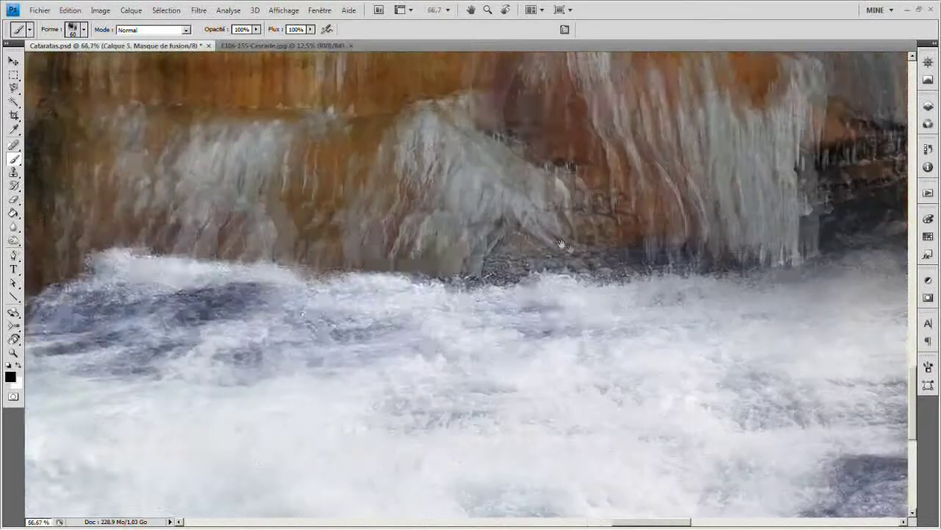
Step: With a larger brush, hide the mist over the rock's left edge
{"action": "left_click_drag", "start_coordinate": [475, 236], "coordinate": [221, 221]}
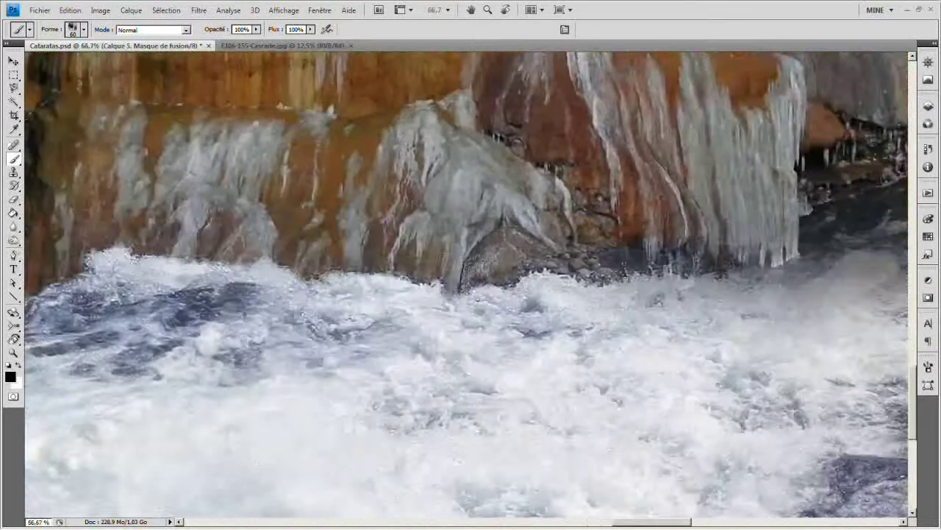
{"action": "mouse_move", "coordinate": [662, 295]}
{"action": "left_mouse_down"}
{"action": "mouse_move", "coordinate": [360, 294]}
{"action": "mouse_move", "coordinate": [140, 147]}
{"action": "left_mouse_up"}
{"action": "left_click_drag", "start_coordinate": [470, 294], "coordinate": [390, 197]}
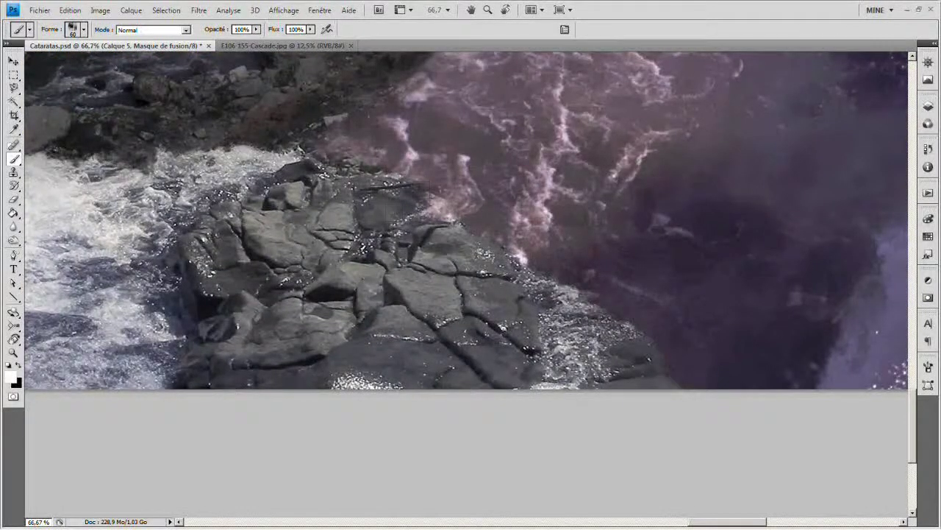
{"action": "key", "text": "x"}
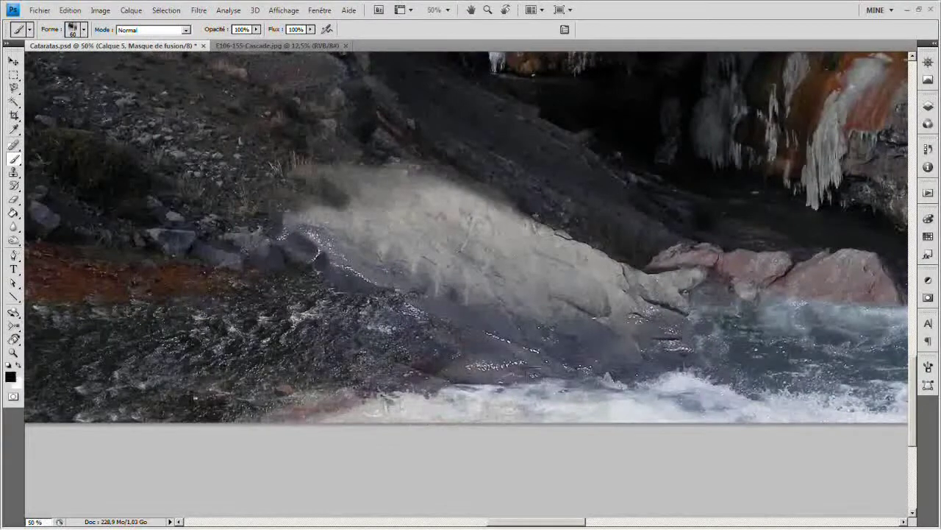
{"action": "left_click_drag", "start_coordinate": [430, 228], "coordinate": [463, 316]}
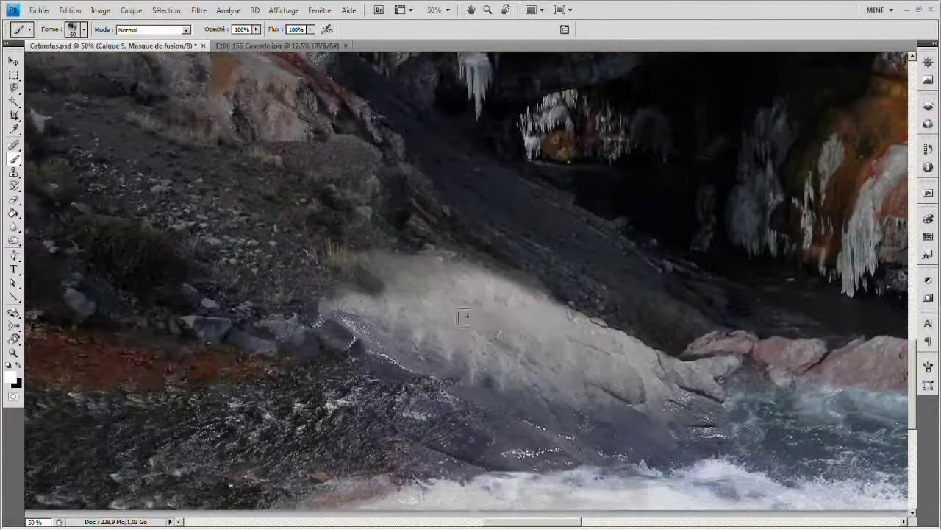
{"action": "key", "text": "bracketright"}
{"action": "key", "text": "x"}
{"action": "left_click_drag", "start_coordinate": [324, 316], "coordinate": [411, 280]}
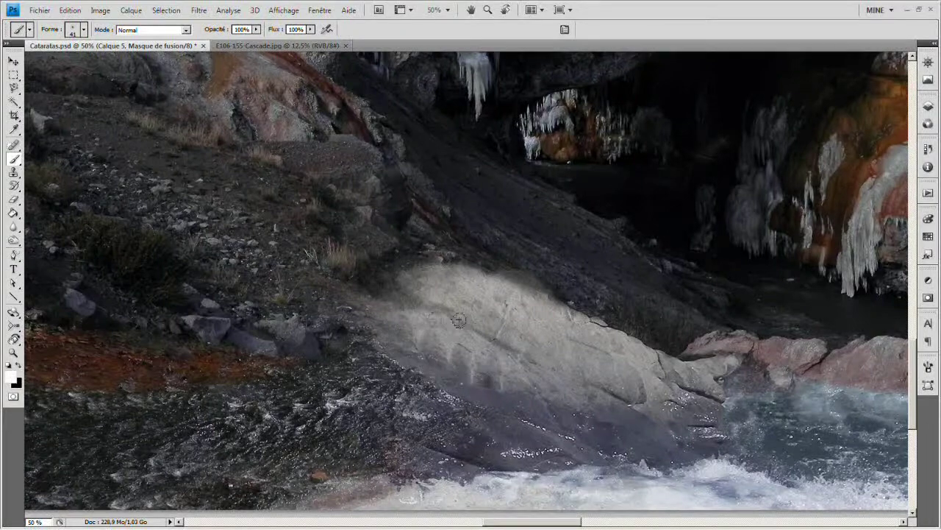
Step: At 100% zoom, reveal the sparkling water along the rock's base and mask the water edge
{"action": "key", "text": "x"}
{"action": "key", "text": "ctrl+alt+0"}
{"action": "left_click_drag", "start_coordinate": [442, 367], "coordinate": [489, 243]}
{"action": "key", "text": "x"}
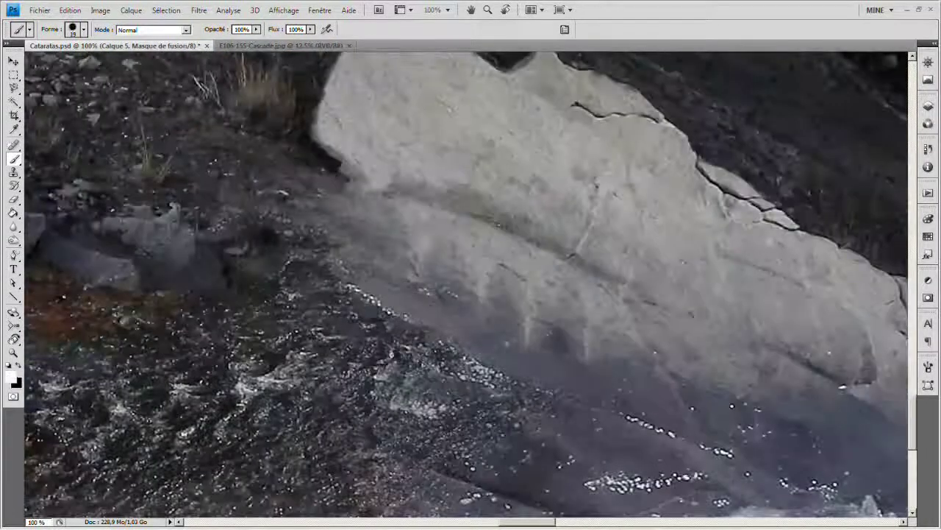
{"action": "left_click_drag", "start_coordinate": [308, 220], "coordinate": [390, 294]}
{"action": "left_click_drag", "start_coordinate": [353, 324], "coordinate": [508, 389]}
{"action": "left_click_drag", "start_coordinate": [309, 243], "coordinate": [404, 221]}
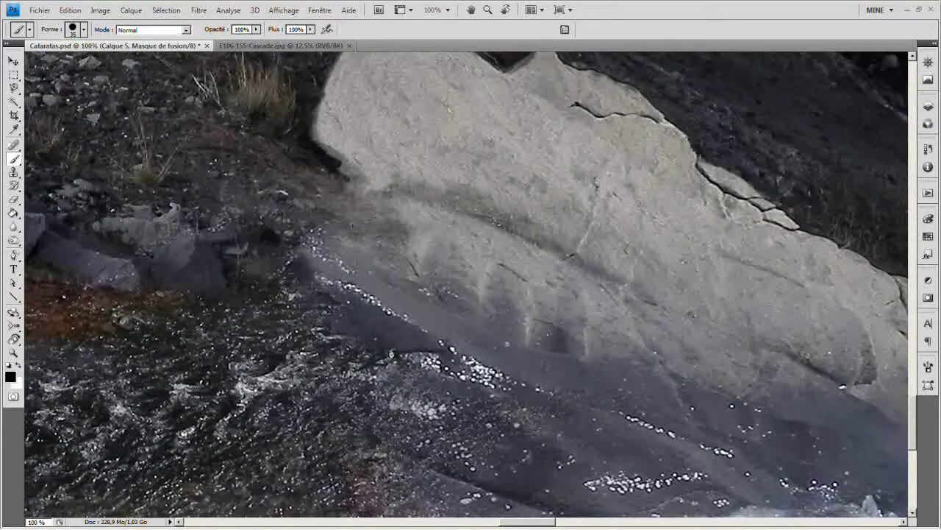
{"action": "left_click_drag", "start_coordinate": [309, 250], "coordinate": [367, 287]}
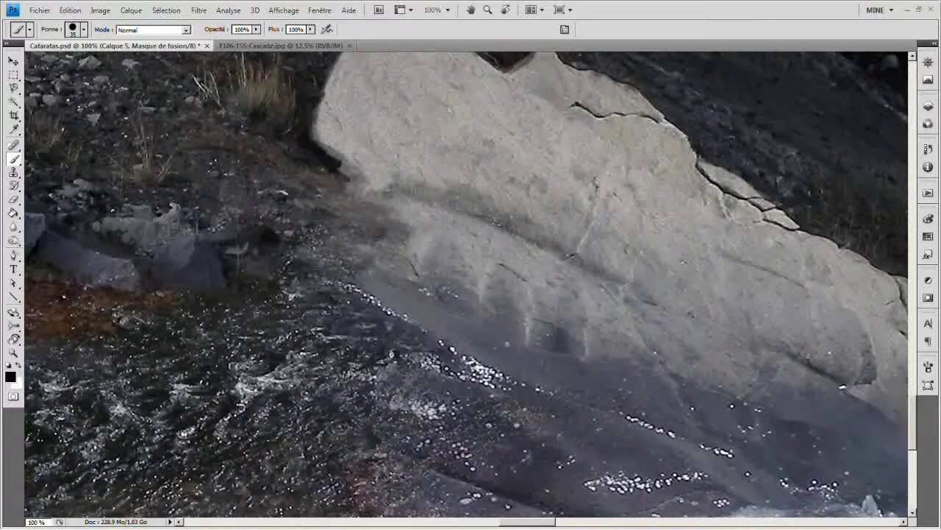
{"action": "left_click_drag", "start_coordinate": [412, 250], "coordinate": [471, 210]}
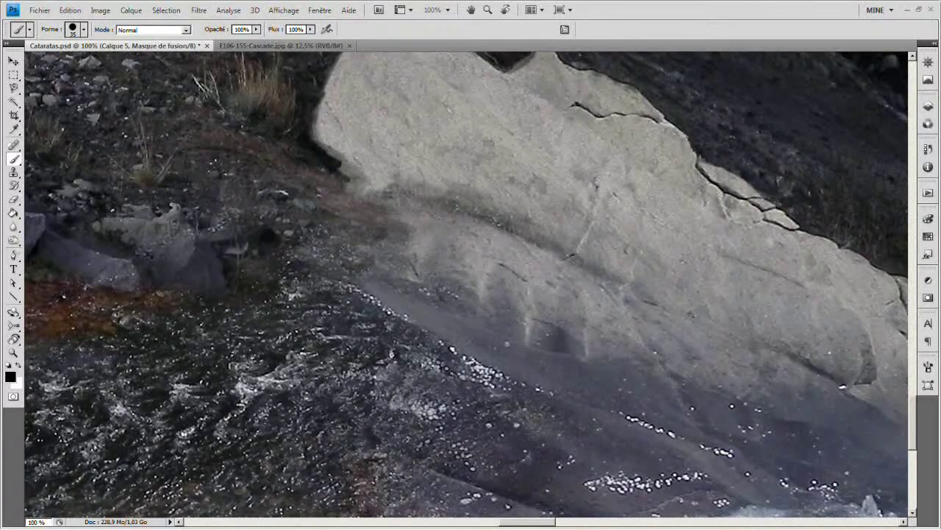
Step: At 300% zoom, blend the rock's lower-left edge into the slope, then fit the panorama
{"action": "key", "text": "F5"}
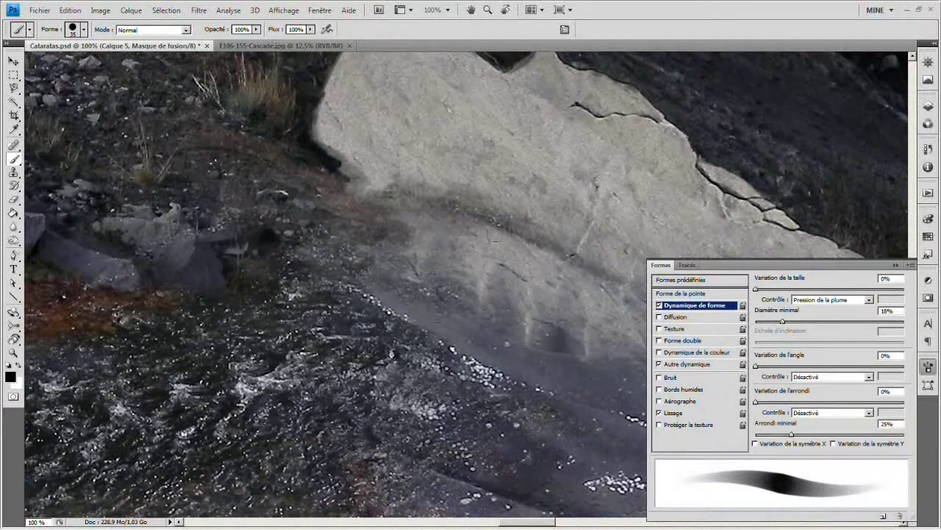
{"action": "key", "text": "ctrl+plus"}
{"action": "key", "text": "ctrl+plus"}
{"action": "mouse_move", "coordinate": [357, 190]}
{"action": "left_mouse_down"}
{"action": "mouse_move", "coordinate": [346, 302]}
{"action": "mouse_move", "coordinate": [515, 427]}
{"action": "left_mouse_up"}
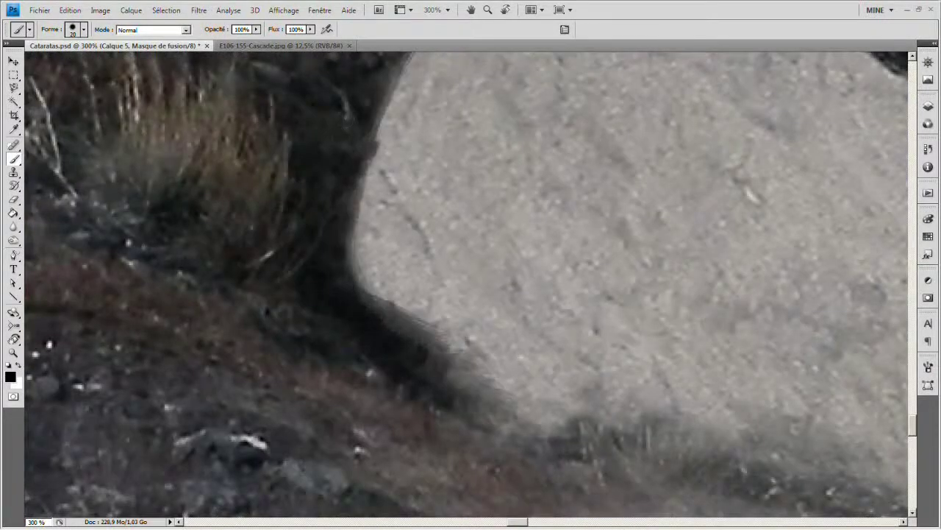
{"action": "mouse_move", "coordinate": [419, 316]}
{"action": "left_mouse_down"}
{"action": "mouse_move", "coordinate": [559, 397]}
{"action": "mouse_move", "coordinate": [408, 299]}
{"action": "left_mouse_up"}
{"action": "key", "text": "ctrl+0"}
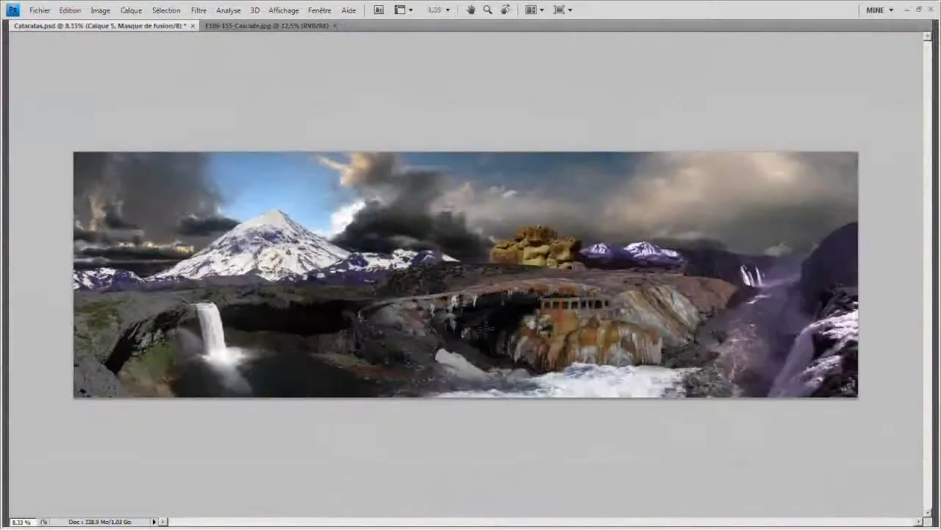
Step: Rename the foreground waterfall layer, merge Calque 1–4 into 'rocher', and group the lanin layer
{"action": "key", "text": "Tab"}
{"action": "double_click", "coordinate": [847, 144]}
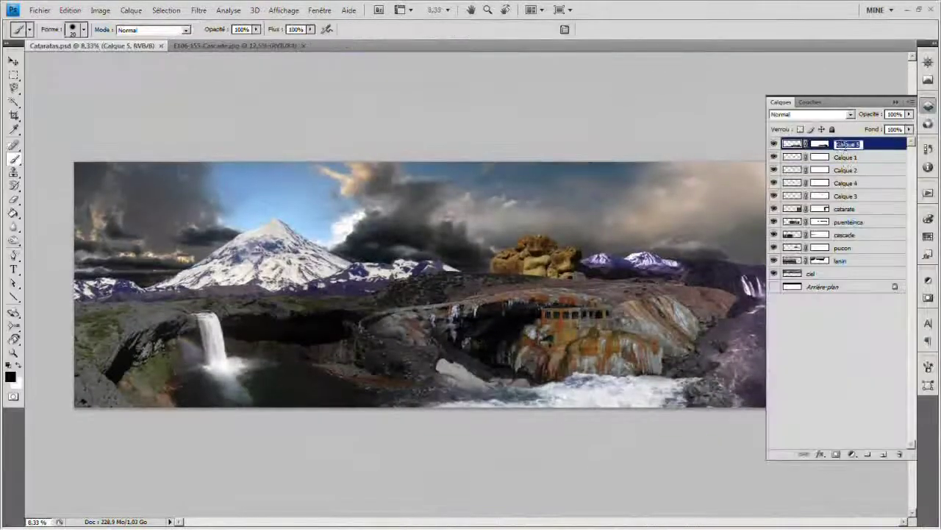
{"action": "left_click", "coordinate": [846, 157]}
{"action": "left_click", "coordinate": [845, 195], "text": "shift"}
{"action": "right_click", "coordinate": [846, 196]}
{"action": "left_click", "coordinate": [875, 346]}
{"action": "left_click", "coordinate": [840, 221]}
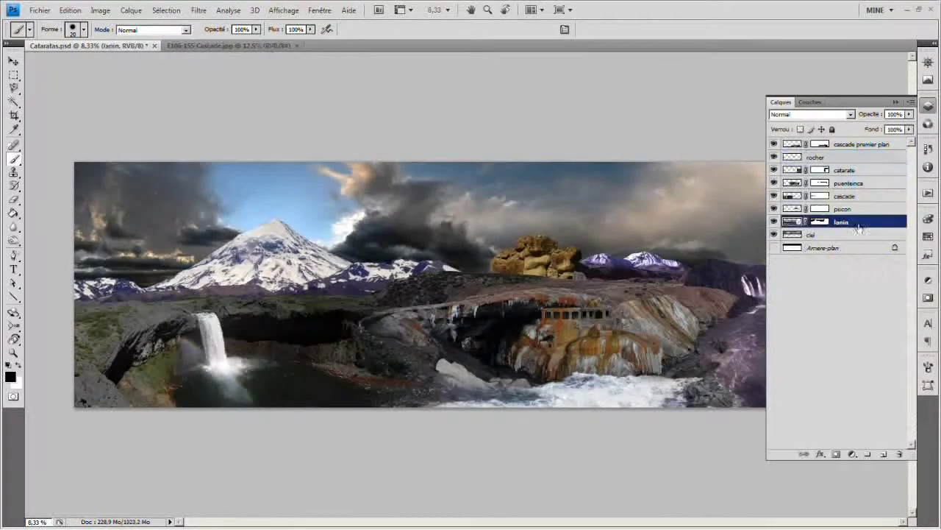
{"action": "key", "text": "ctrl+g"}
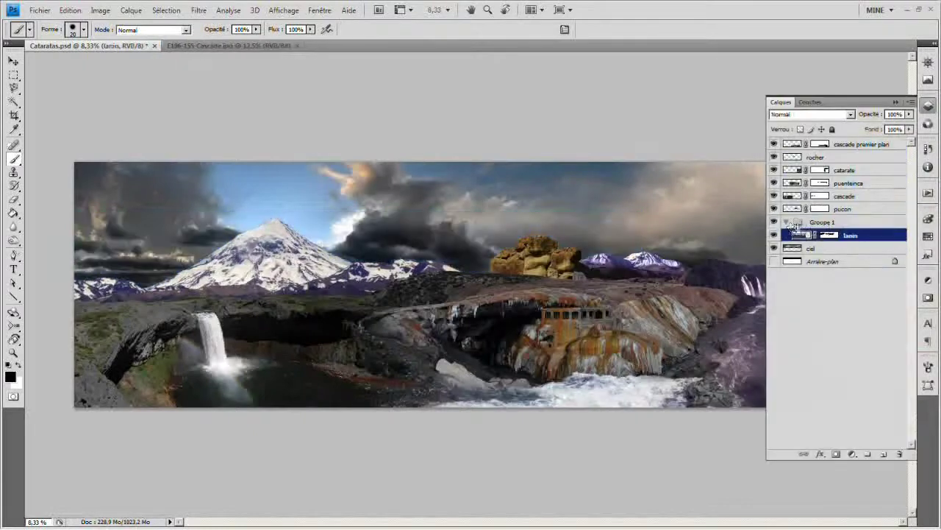
Step: Add a Luminosité/Contraste adjustment that darkens the image and raises contrast
{"action": "left_click", "coordinate": [853, 453]}
{"action": "left_click", "coordinate": [802, 321]}
{"action": "mouse_move", "coordinate": [799, 341]}
{"action": "left_mouse_down"}
{"action": "mouse_move", "coordinate": [862, 341]}
{"action": "mouse_move", "coordinate": [786, 320]}
{"action": "left_mouse_up"}
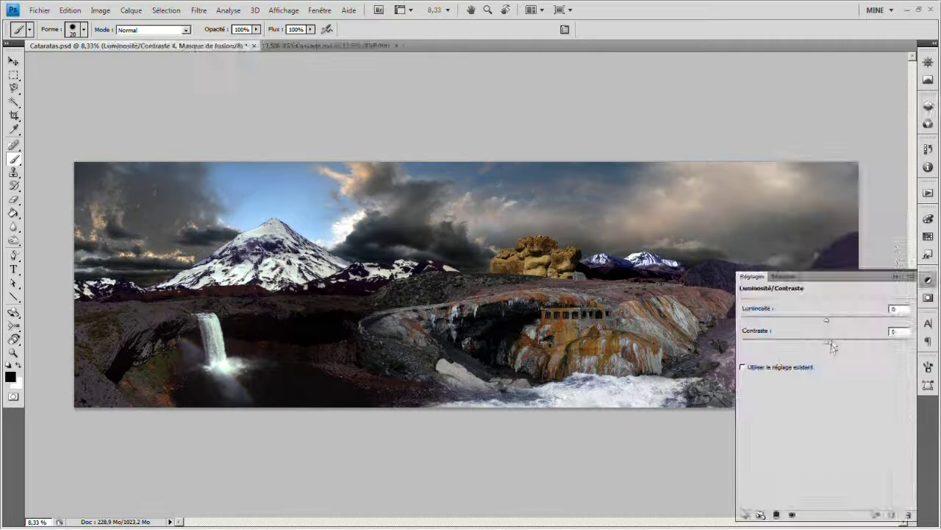
Step: Set contrast to about 71 and brightness to -23, then bend the Courbes RVB curve down to darken
{"action": "left_click_drag", "start_coordinate": [830, 342], "coordinate": [885, 342]}
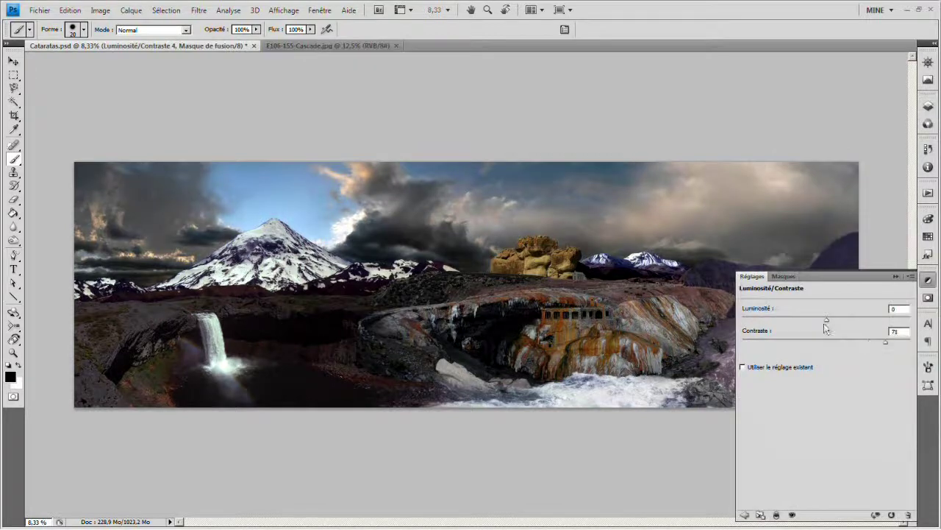
{"action": "left_click_drag", "start_coordinate": [827, 320], "coordinate": [824, 321]}
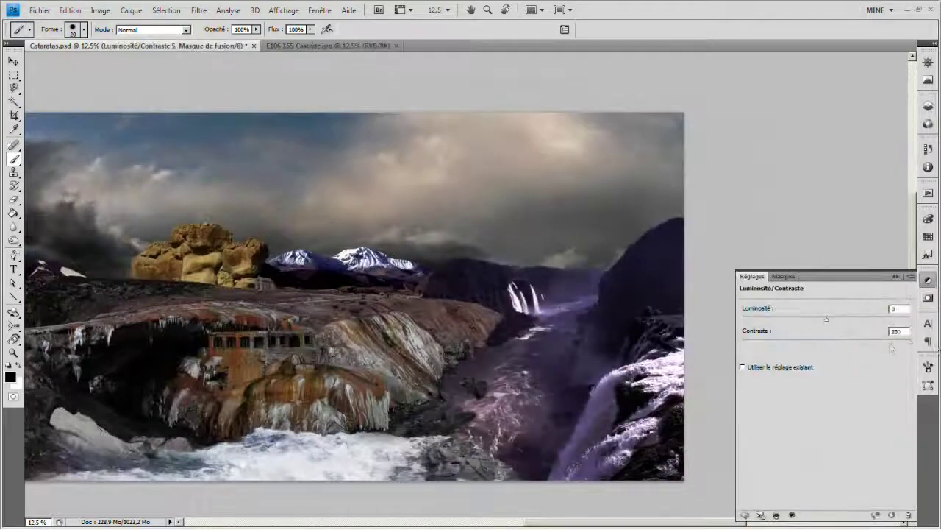
{"action": "left_click_drag", "start_coordinate": [831, 321], "coordinate": [815, 323]}
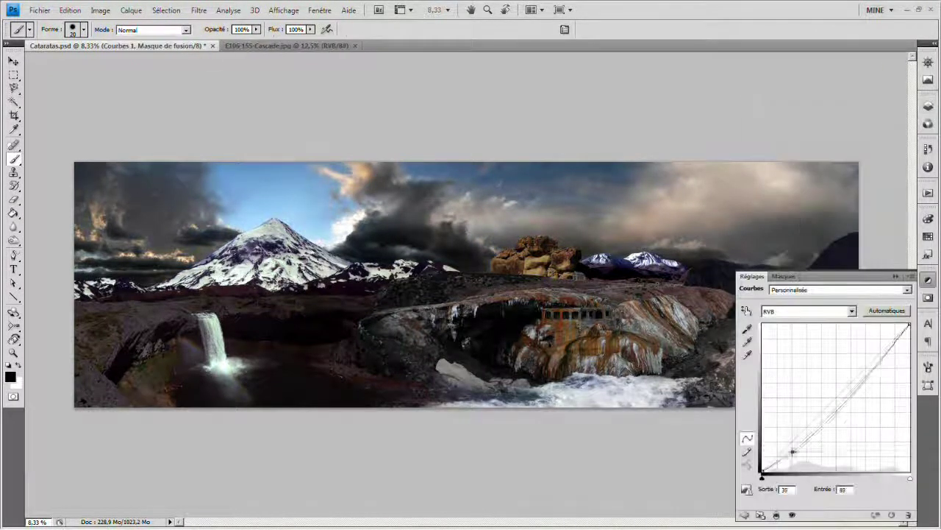
{"action": "left_click_drag", "start_coordinate": [865, 369], "coordinate": [865, 407]}
{"action": "left_click_drag", "start_coordinate": [817, 439], "coordinate": [816, 457]}
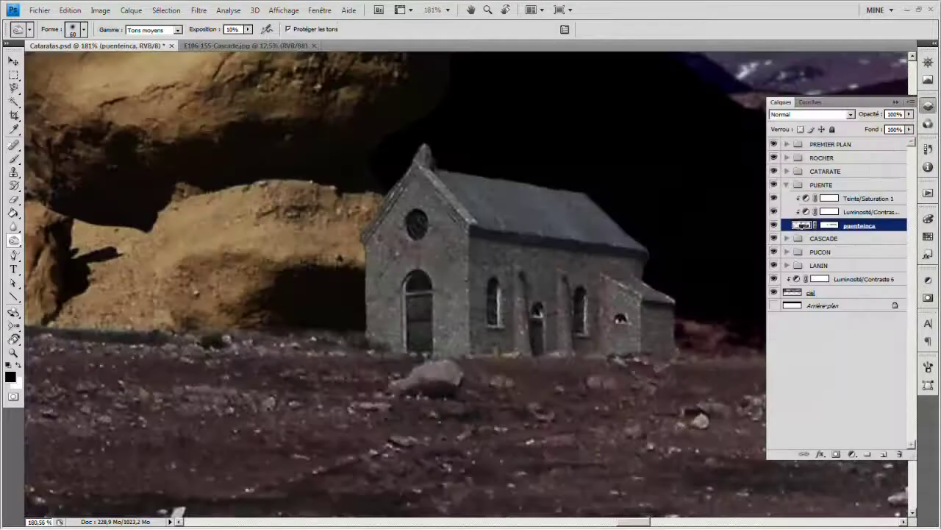
Step: Burn the puenteinca church walls and roof darker, then view the whole panorama
{"action": "left_click_drag", "start_coordinate": [426, 169], "coordinate": [633, 309]}
{"action": "left_click_drag", "start_coordinate": [412, 264], "coordinate": [559, 309]}
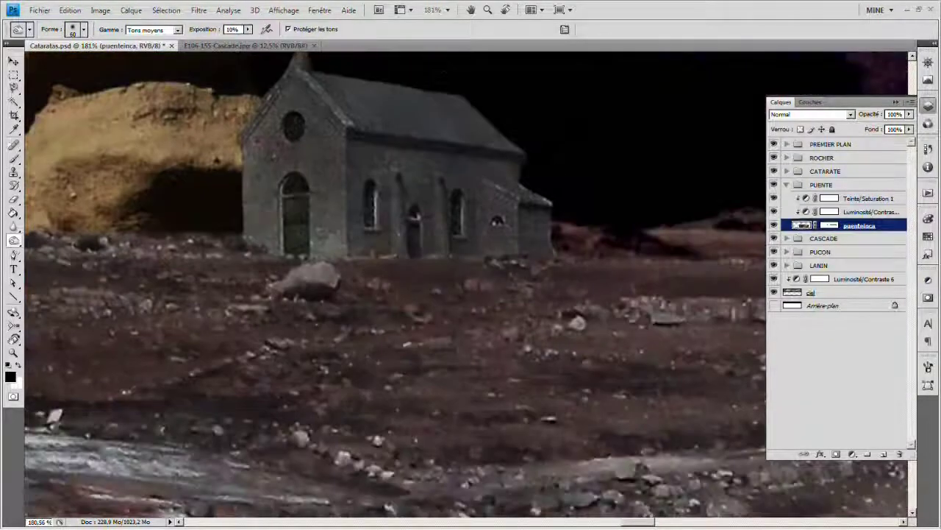
{"action": "key", "text": "ctrl+0"}
{"action": "key", "text": "ctrl+plus"}
{"action": "key", "text": "ctrl+plus"}
{"action": "key", "text": "ctrl+plus"}
{"action": "key", "text": "ctrl+plus"}
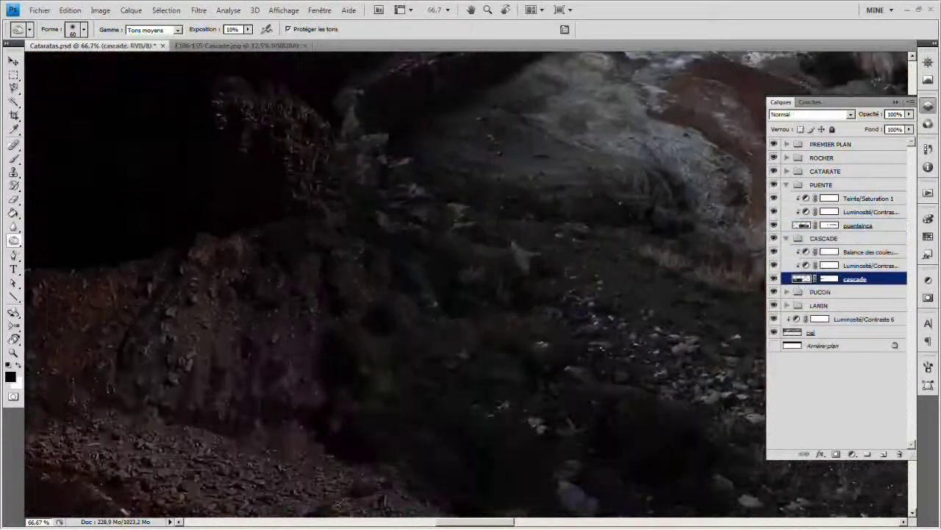
{"action": "key", "text": "ctrl+minus"}
{"action": "key", "text": "ctrl+minus"}
{"action": "key", "text": "ctrl+minus"}
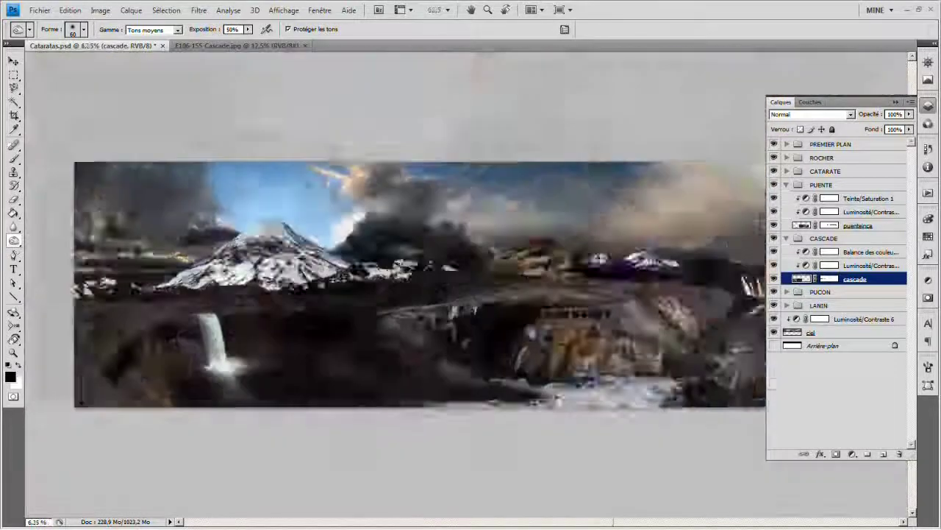
Step: Add a top Courbes 2 curves layer lifting midtones (113 to 120), then select the LANIN group
{"action": "left_click", "coordinate": [926, 125]}
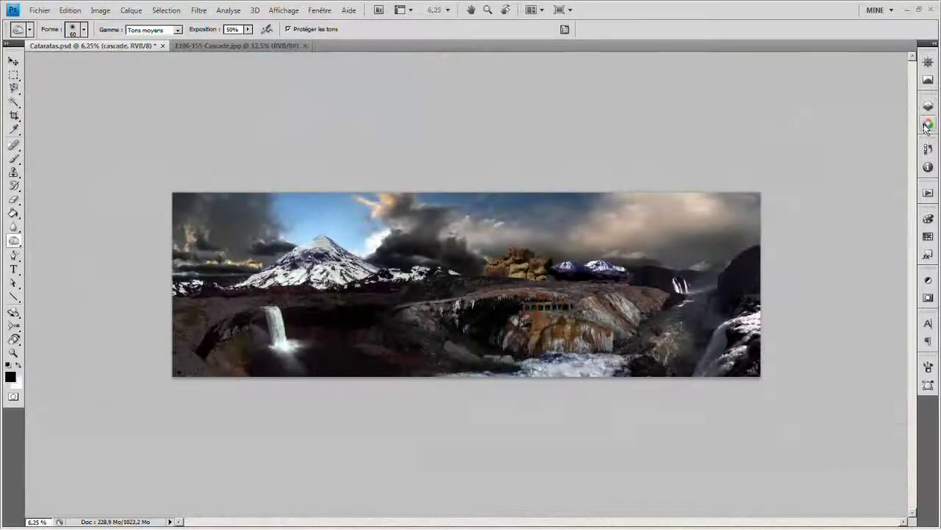
{"action": "left_click", "coordinate": [926, 126]}
{"action": "left_click", "coordinate": [853, 361]}
{"action": "left_click_drag", "start_coordinate": [826, 407], "coordinate": [826, 401]}
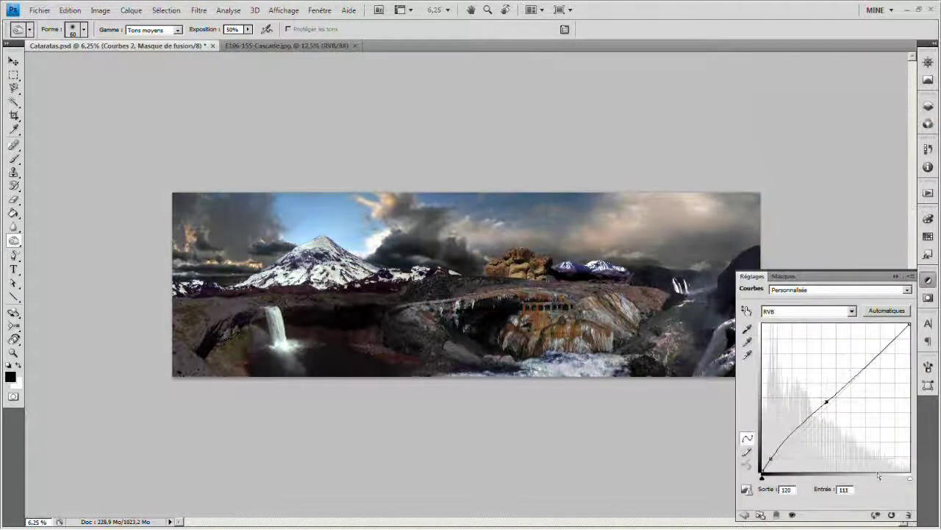
{"action": "left_click", "coordinate": [864, 354]}
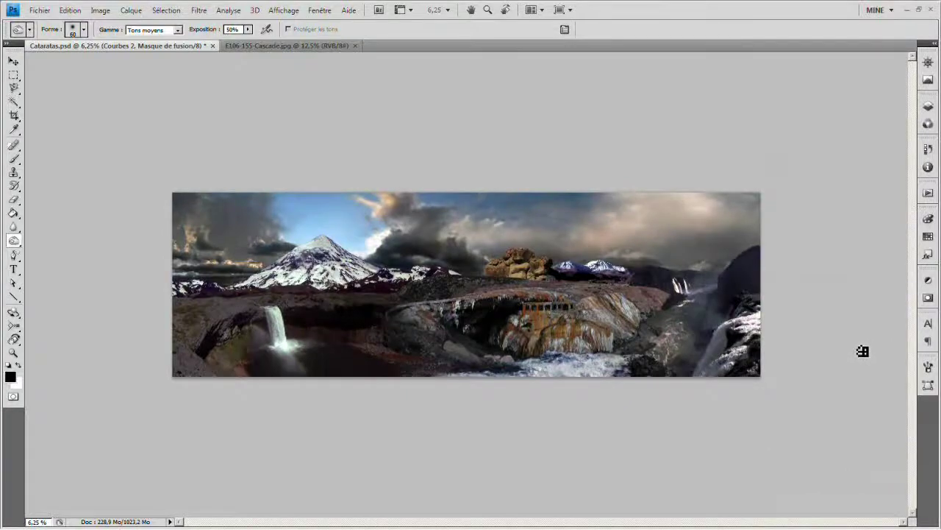
{"action": "key", "text": "v"}
{"action": "left_click", "coordinate": [928, 107]}
{"action": "left_click", "coordinate": [820, 238]}
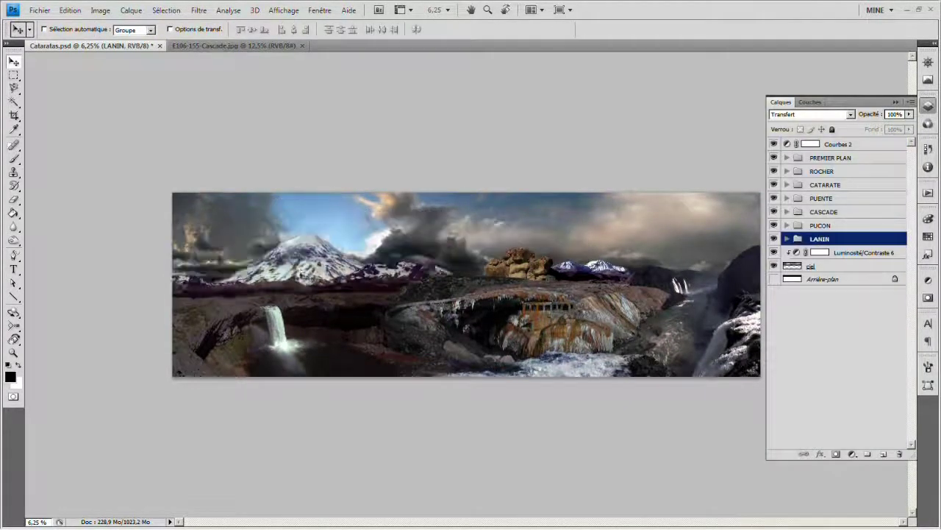